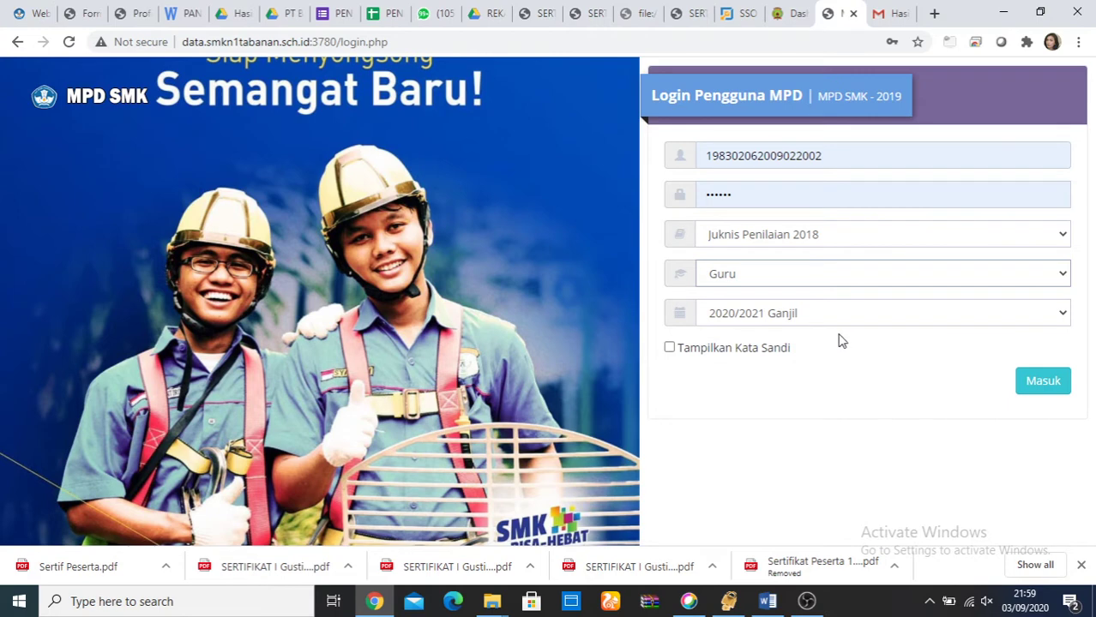
# Step: Log in as Guru for 2020/2021 Ganjil and display the basic competency data for Administrasi Pajak
pyautogui.click(1042, 384)
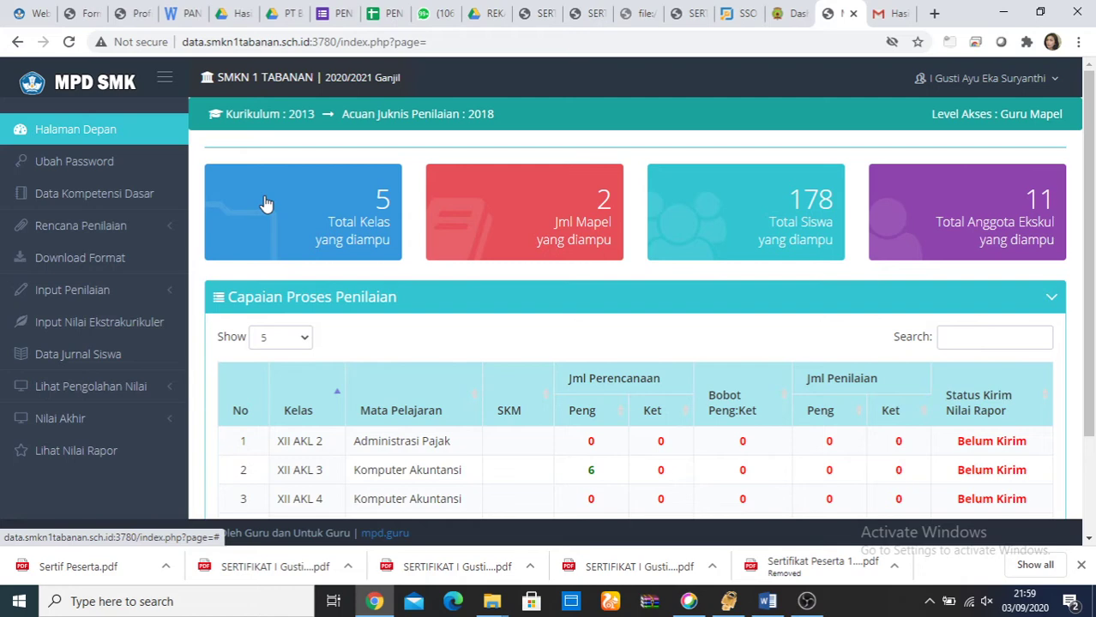
pyautogui.click(127, 204)
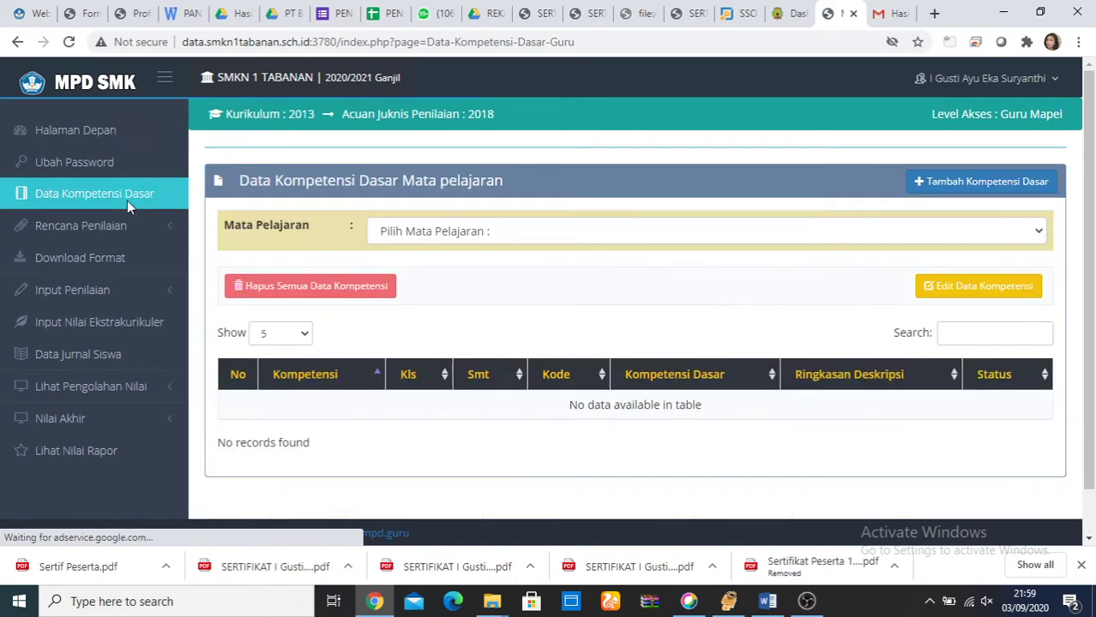
pyautogui.click(503, 234)
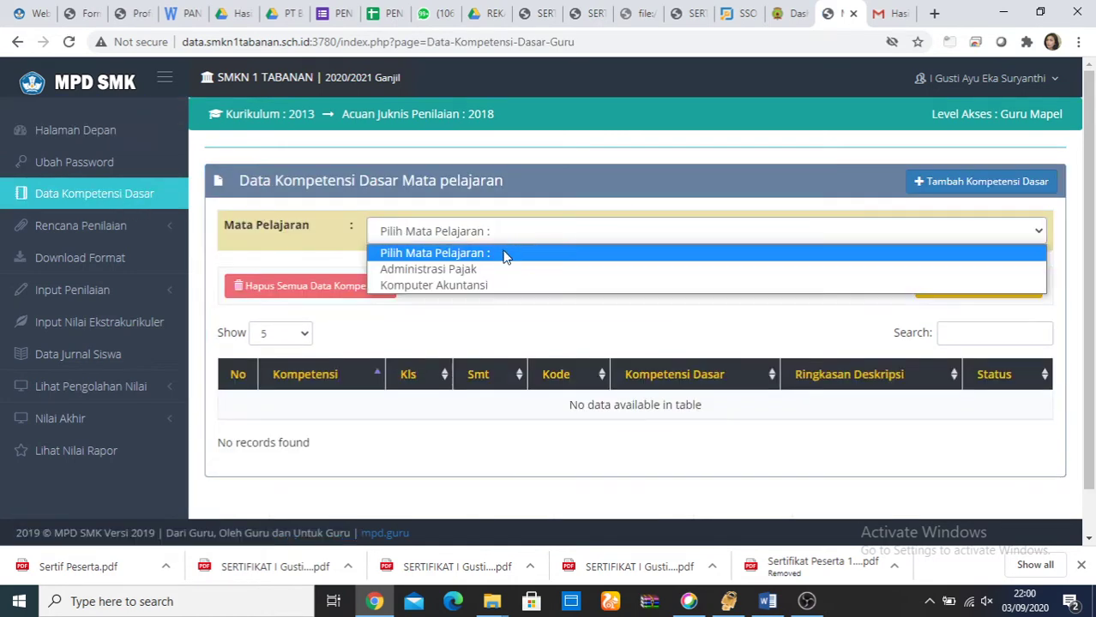
pyautogui.click(503, 270)
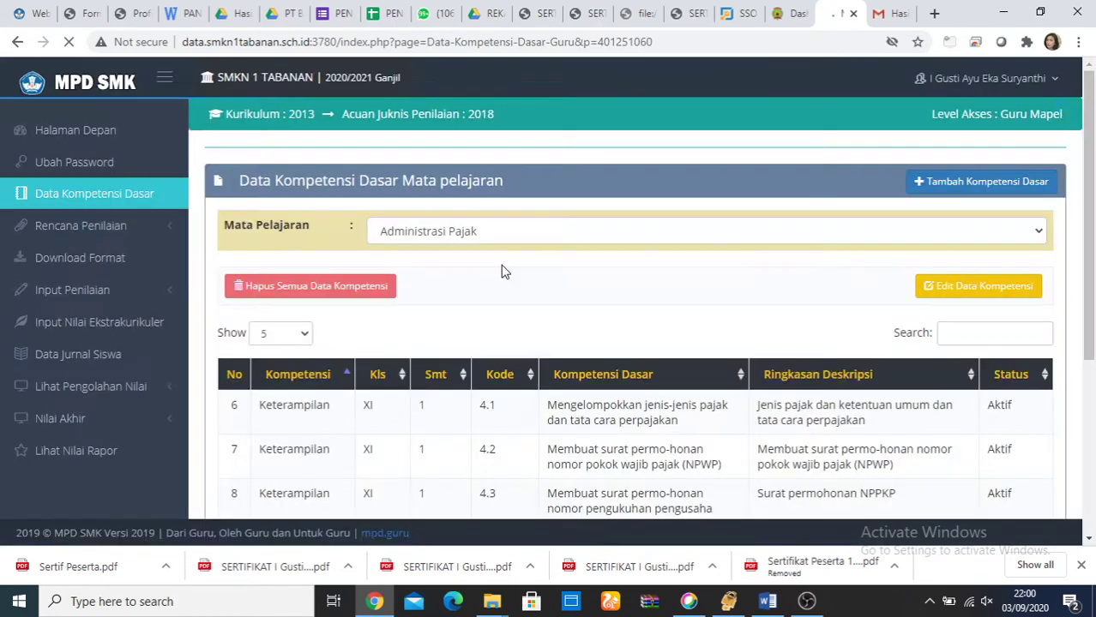
pyautogui.moveTo(1093, 178)
pyautogui.mouseDown()
pyautogui.moveTo(1094, 324)
pyautogui.moveTo(1094, 177)
pyautogui.mouseUp()
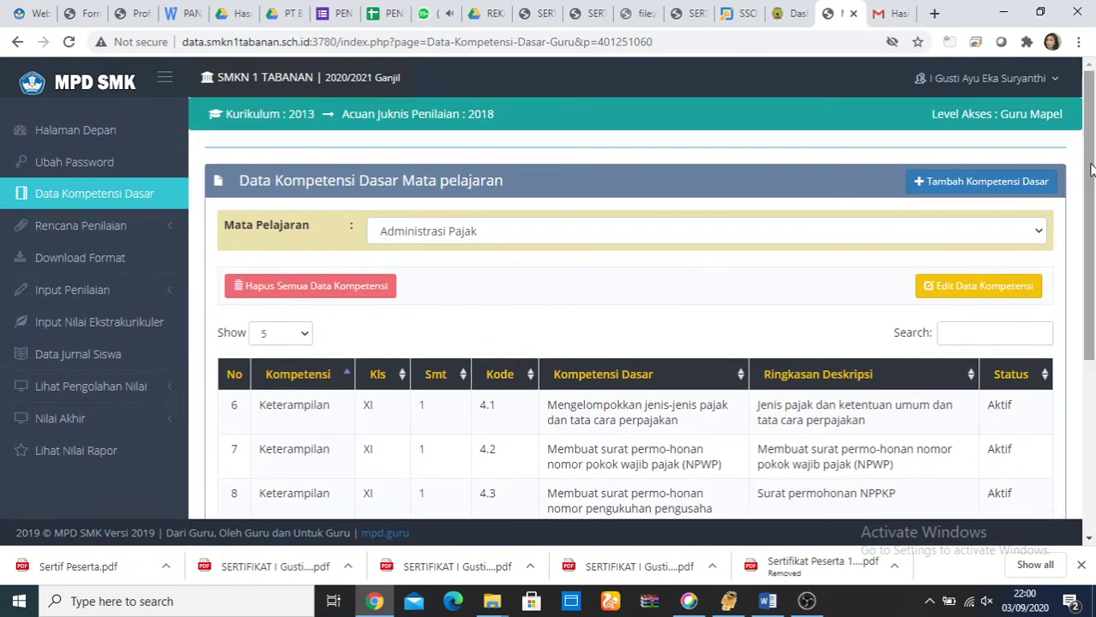
# Step: Switch the basic competency list to the subject Komputer Akuntansi and review its entries
pyautogui.click(857, 231)
pyautogui.click(807, 285)
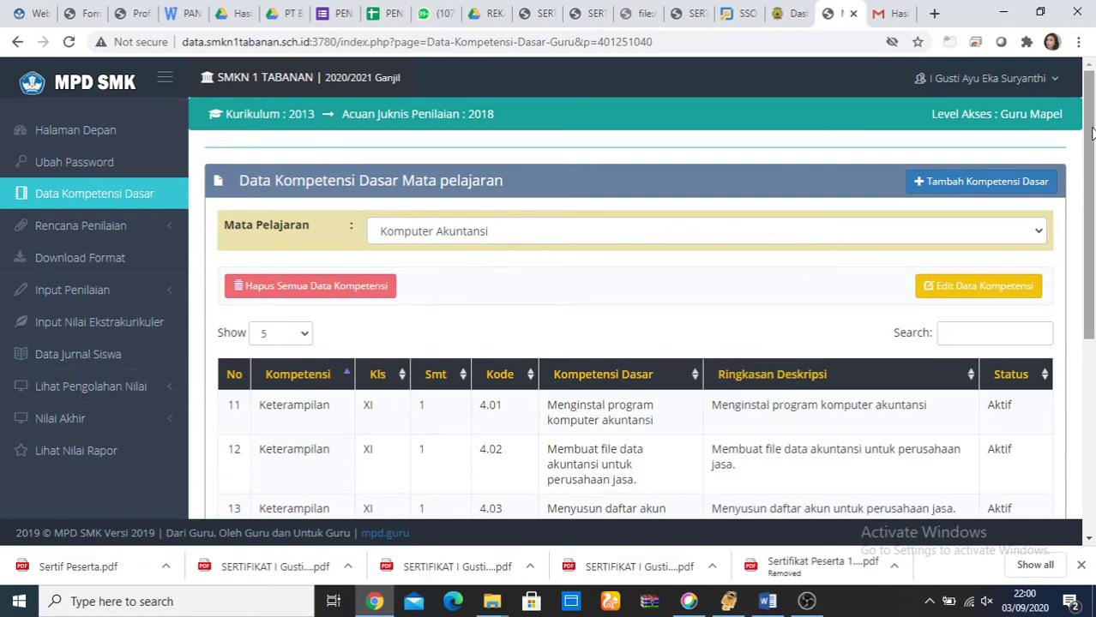
pyautogui.moveTo(1086, 139)
pyautogui.mouseDown()
pyautogui.moveTo(1086, 394)
pyautogui.moveTo(1091, 128)
pyautogui.mouseUp()
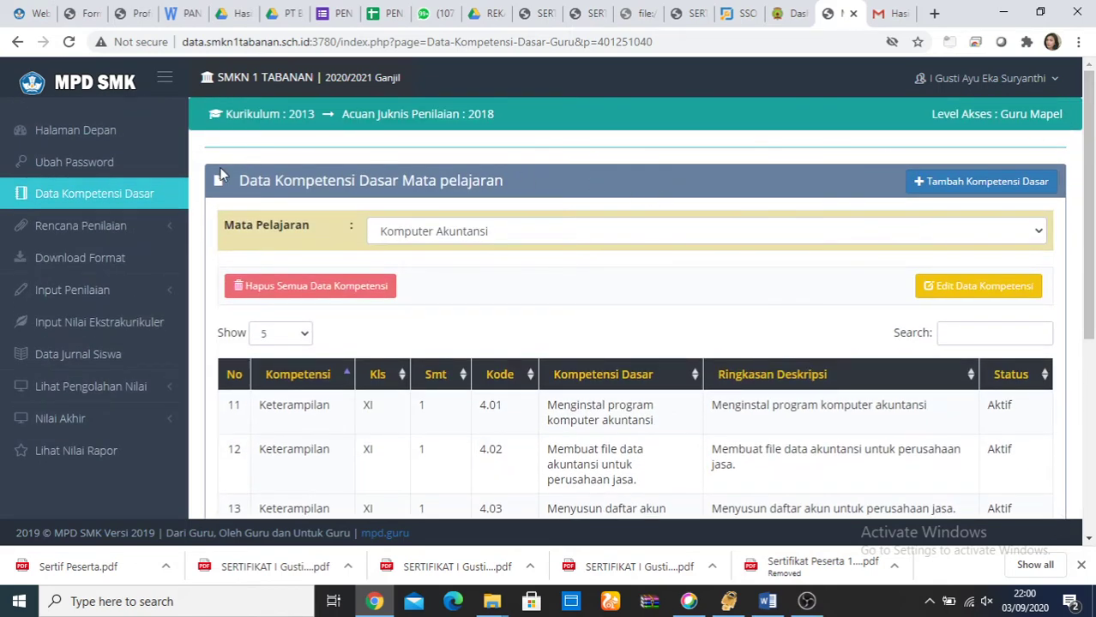
# Step: Start a knowledge assessment plan for class XII AKL 3, subject Komputer Akuntansi, with 4 daily assessments
pyautogui.click(101, 228)
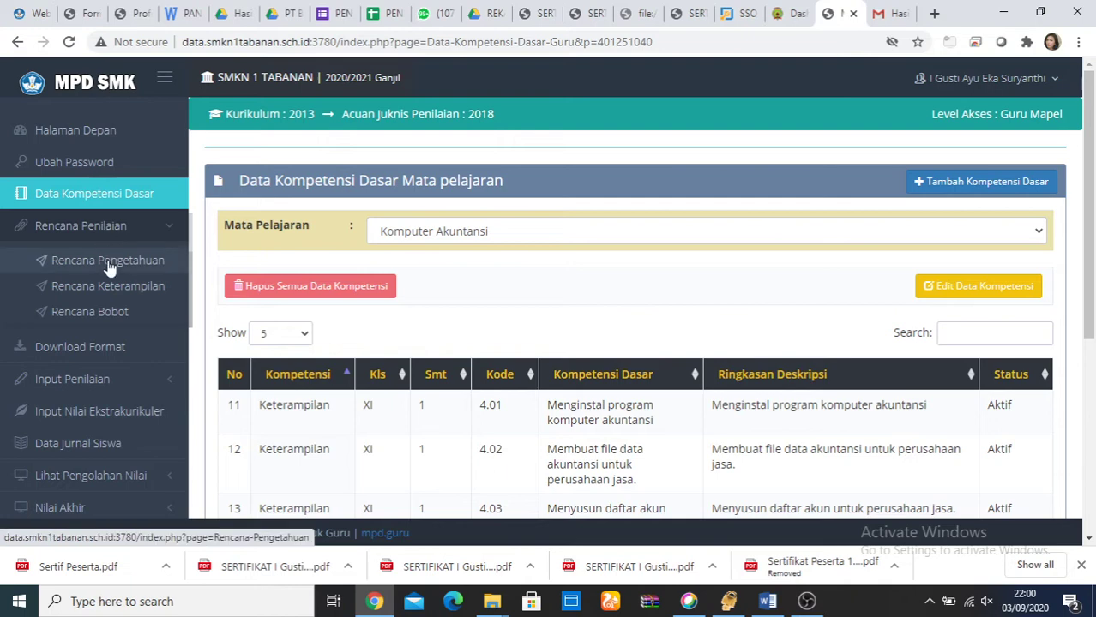
pyautogui.click(109, 266)
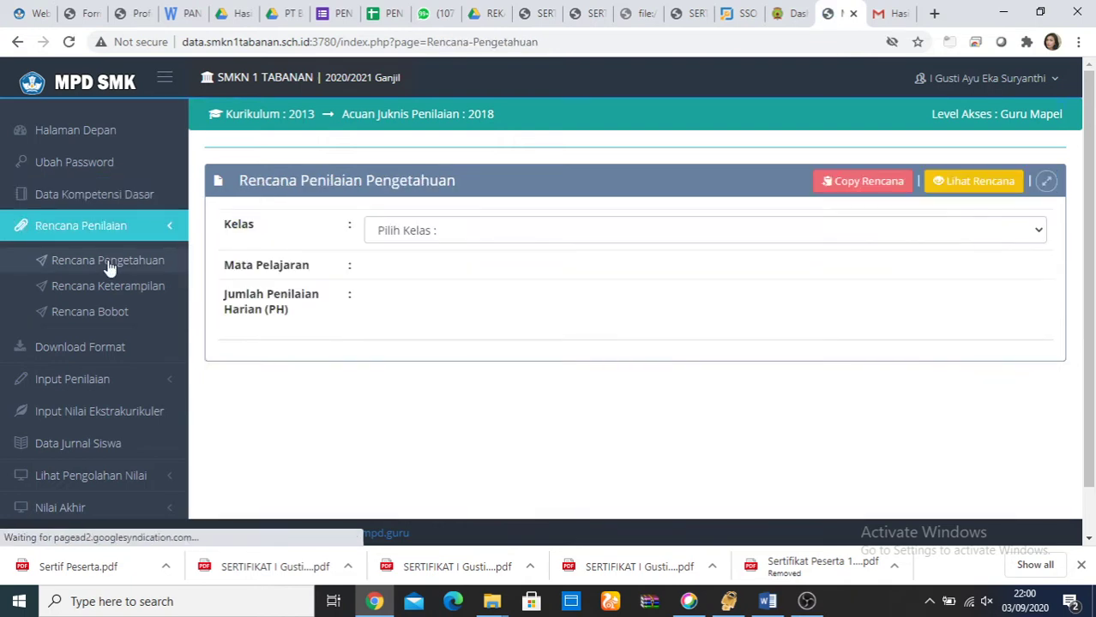
pyautogui.click(540, 231)
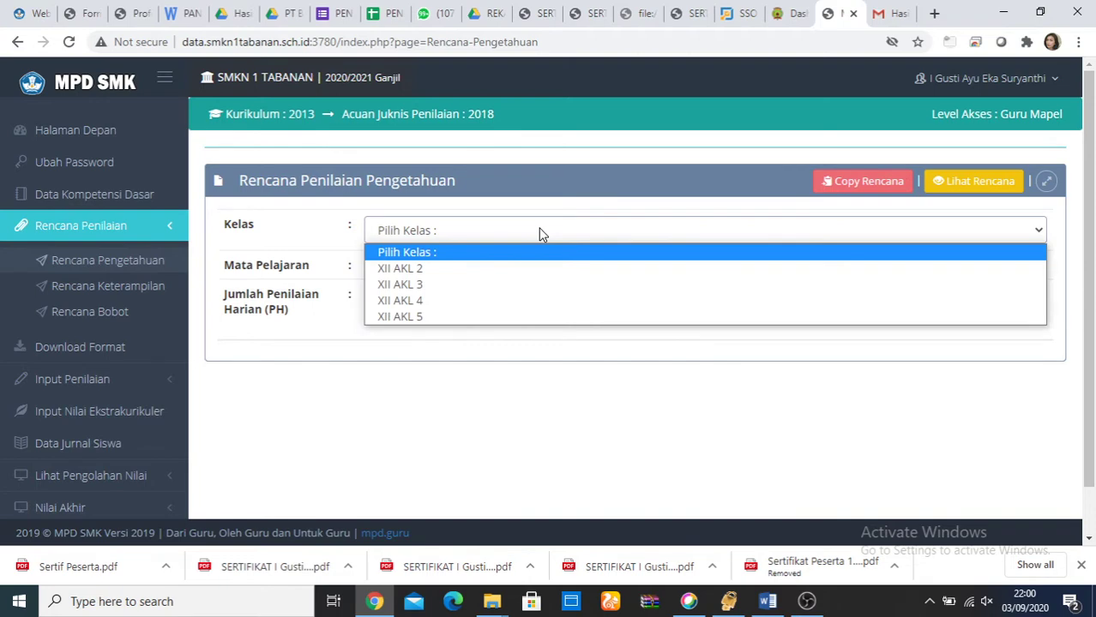
pyautogui.click(532, 286)
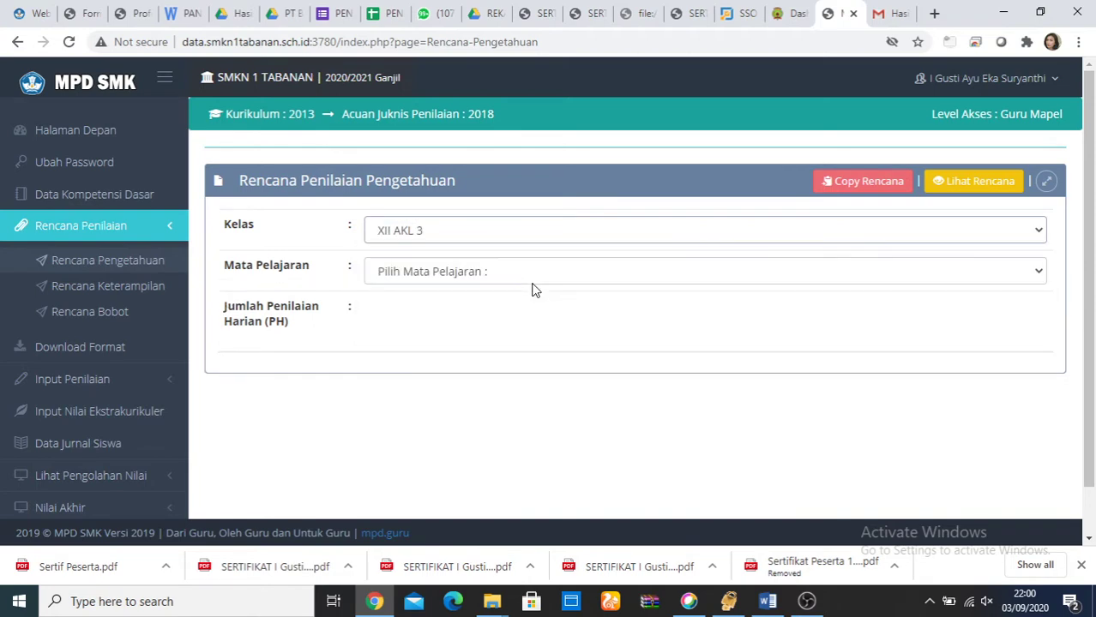
pyautogui.click(533, 279)
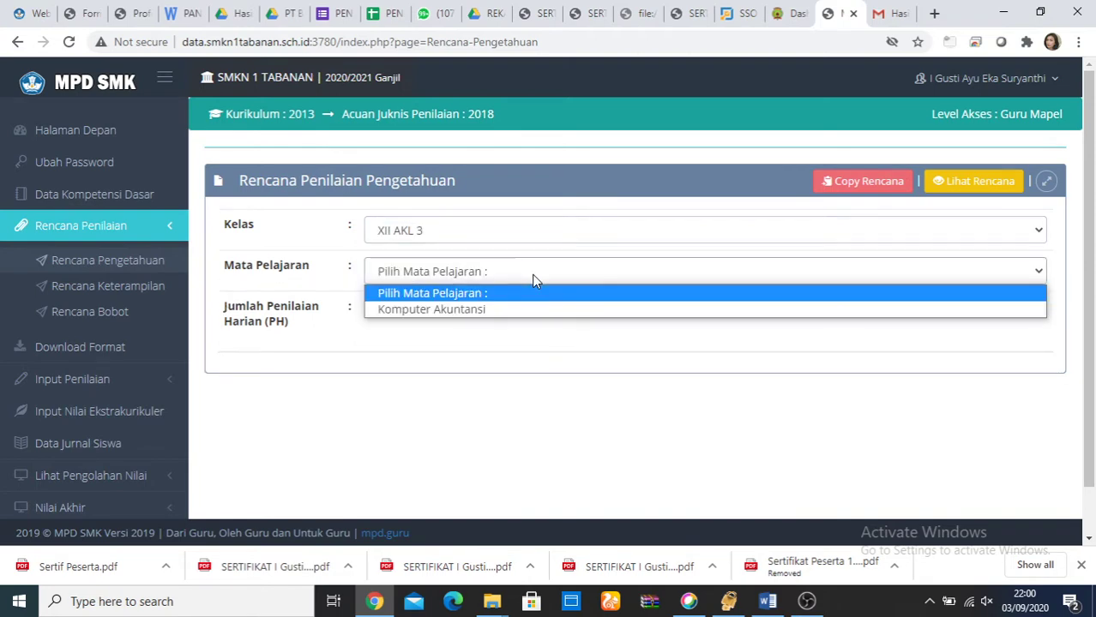
pyautogui.click(533, 310)
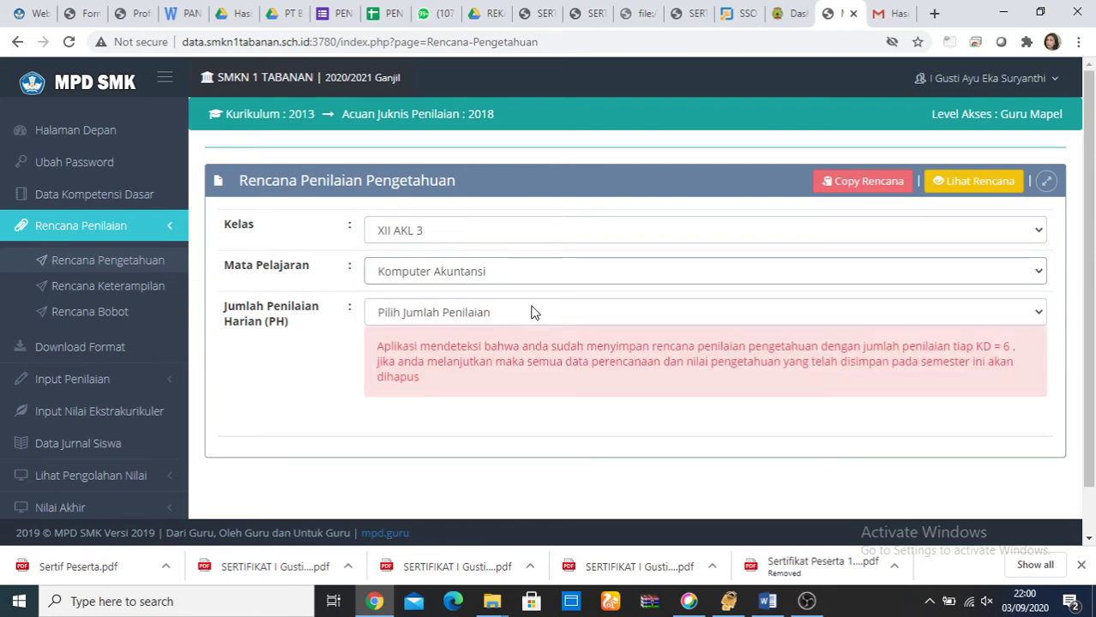
pyautogui.click(532, 312)
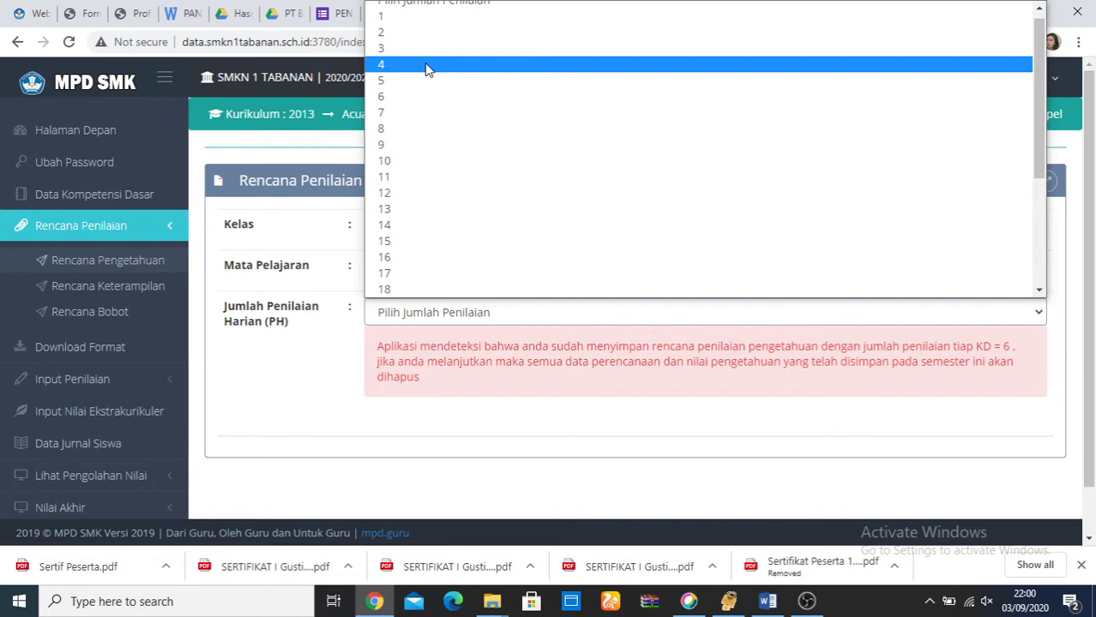
pyautogui.click(427, 67)
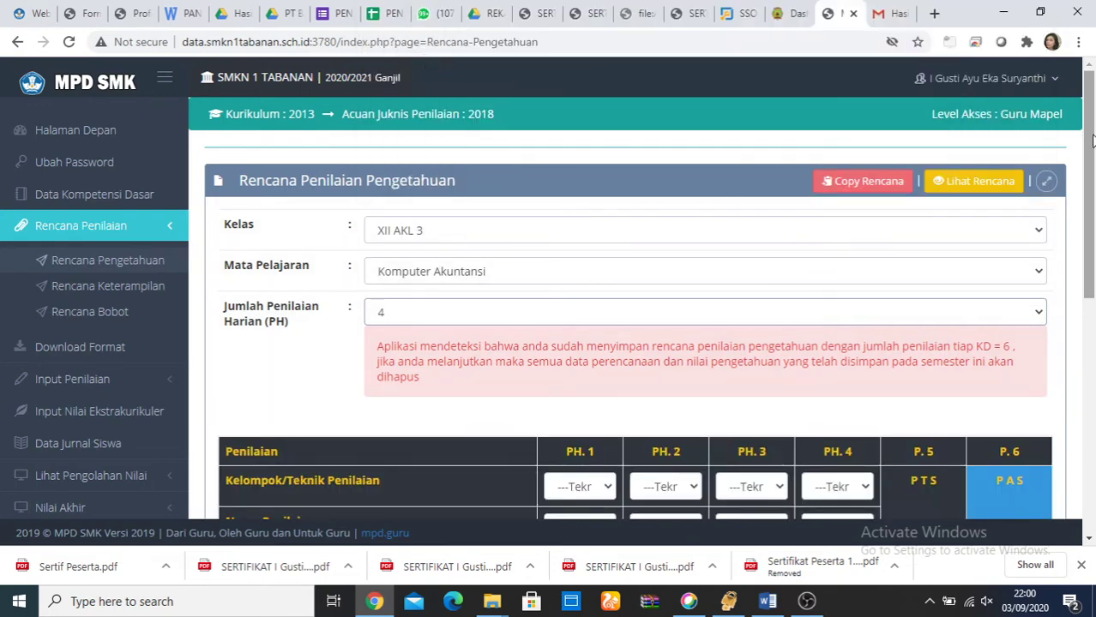
# Step: Set the assessment technique of PH. 1, PH. 2, PH. 3 and PH. 4 to Tes Tulis
pyautogui.moveTo(1093, 140); pyautogui.dragTo(1092, 280)
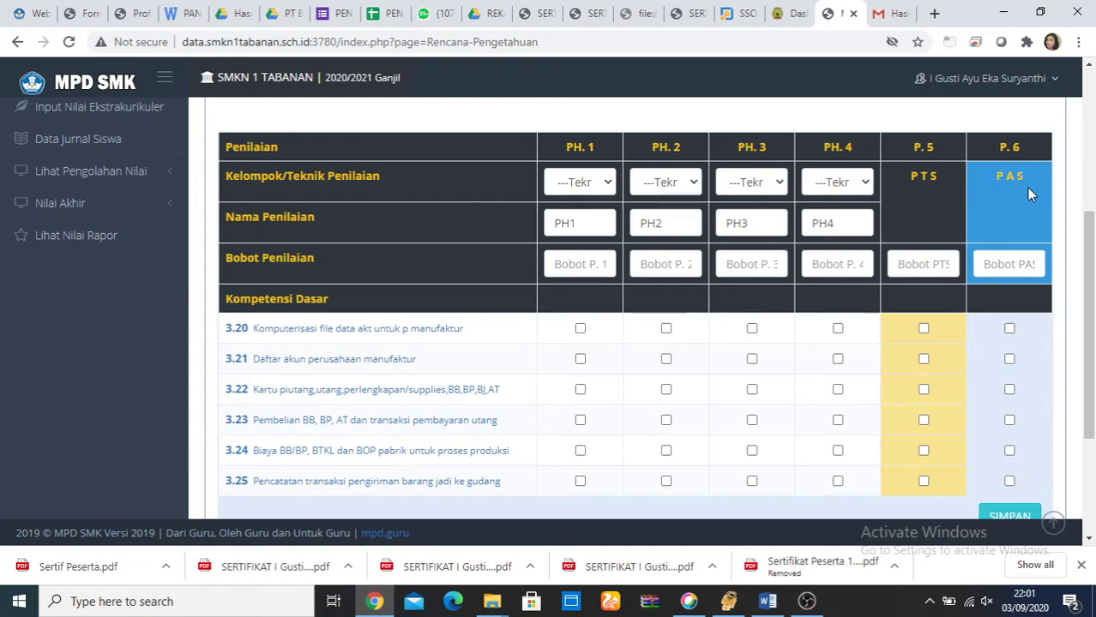
pyautogui.click(601, 184)
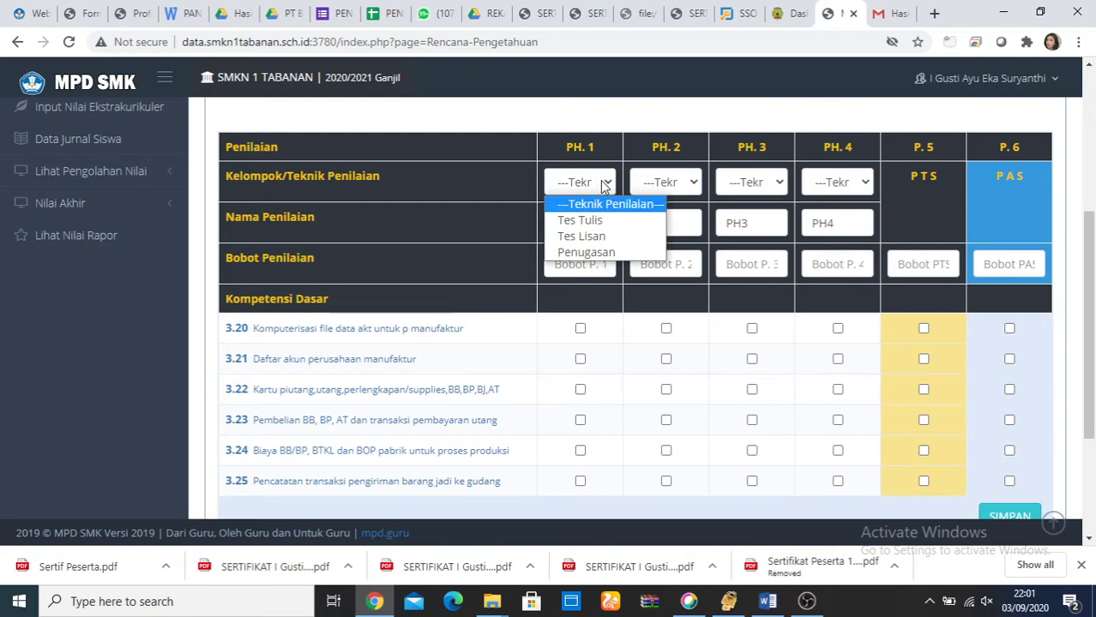
pyautogui.click(583, 220)
pyautogui.click(673, 184)
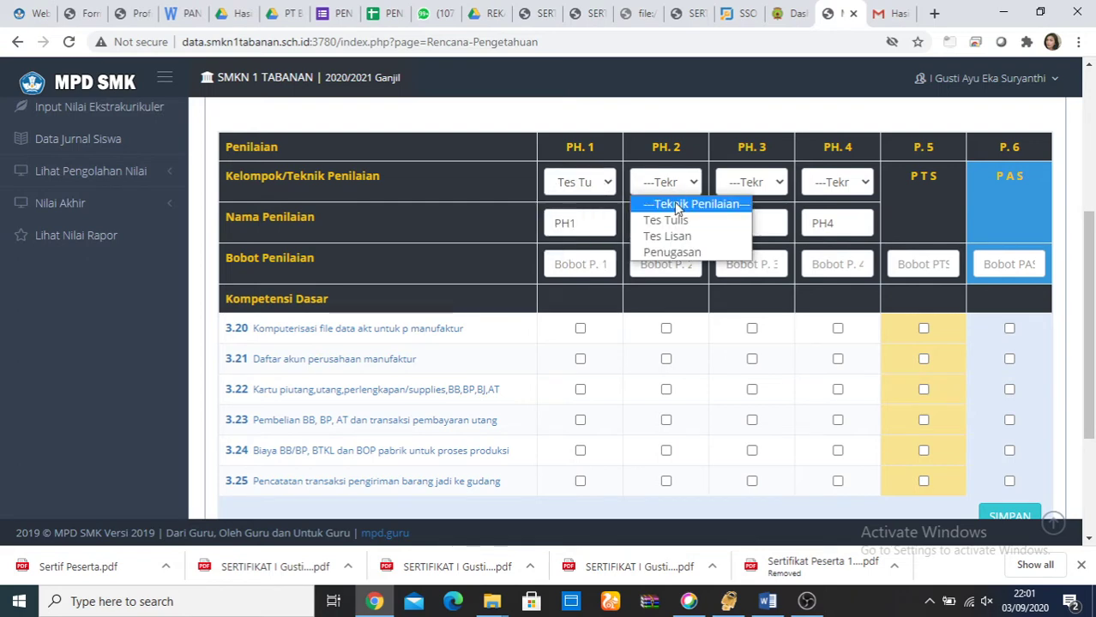
pyautogui.click(668, 221)
pyautogui.click(748, 183)
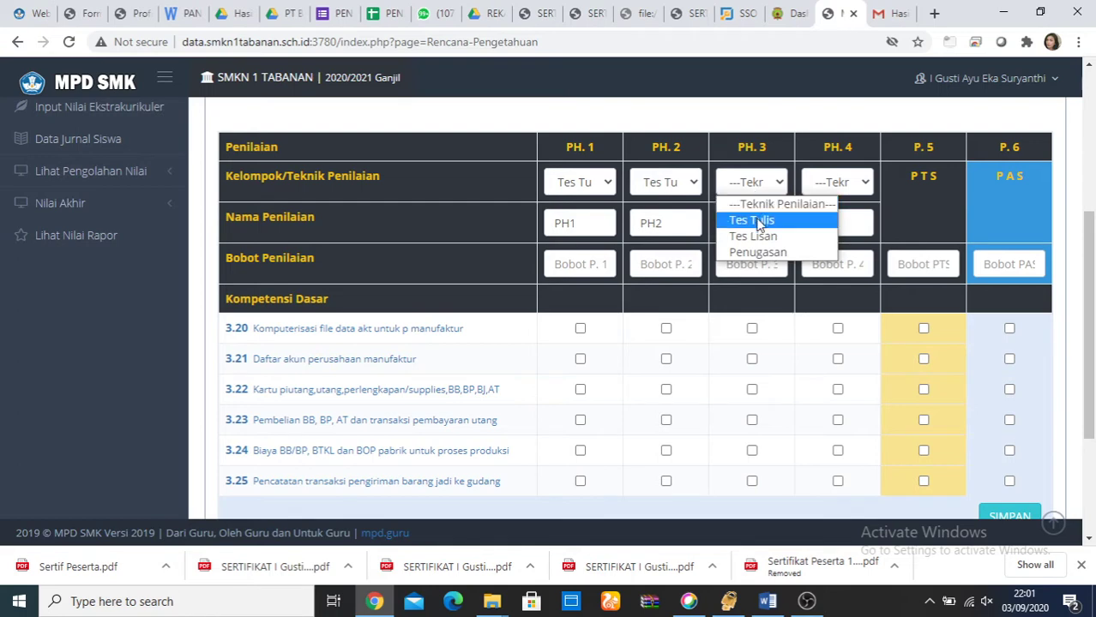
pyautogui.click(758, 222)
pyautogui.click(834, 182)
pyautogui.click(836, 222)
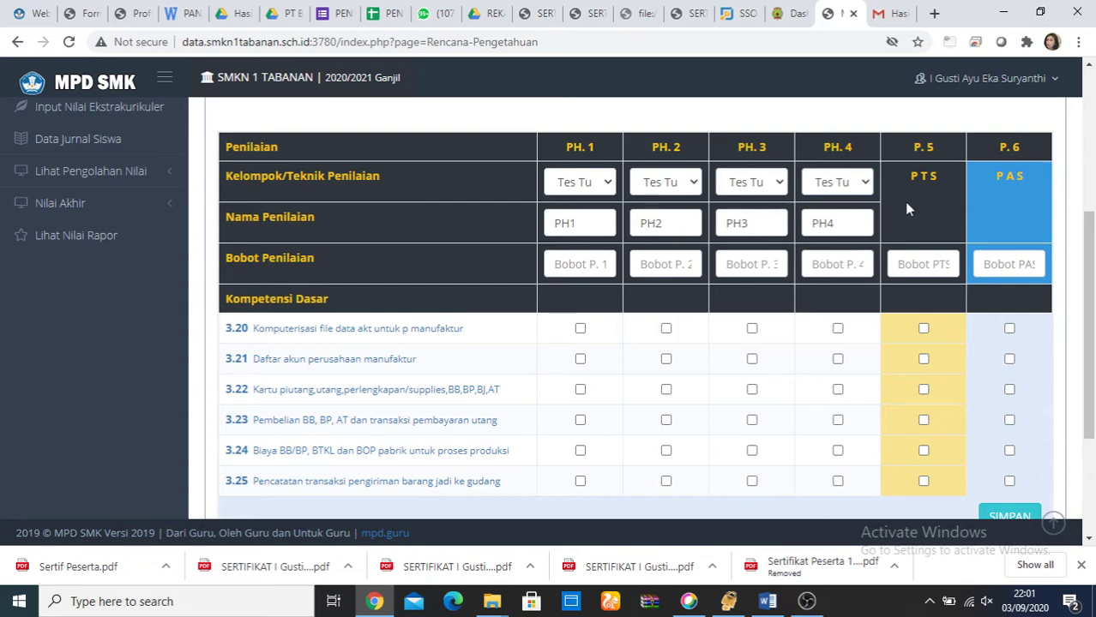
# Step: Set the assessment weight to 3 for each of PH. 1 to PH. 4, and to 2 for PTS and PAS
pyautogui.click(558, 267)
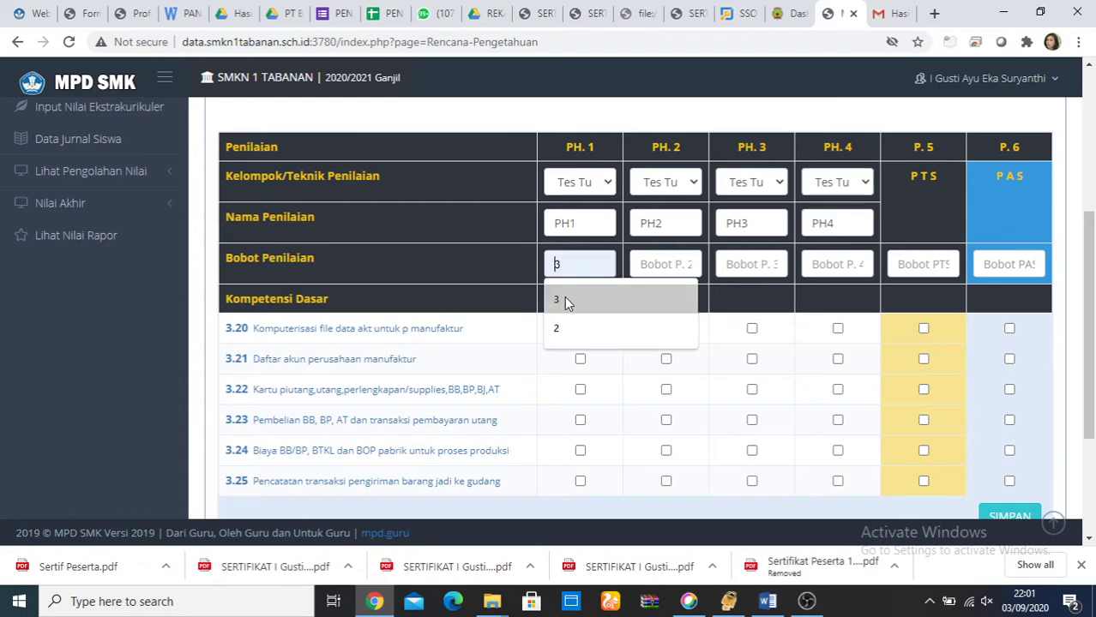
pyautogui.click(563, 299)
pyautogui.click(651, 266)
pyautogui.click(653, 300)
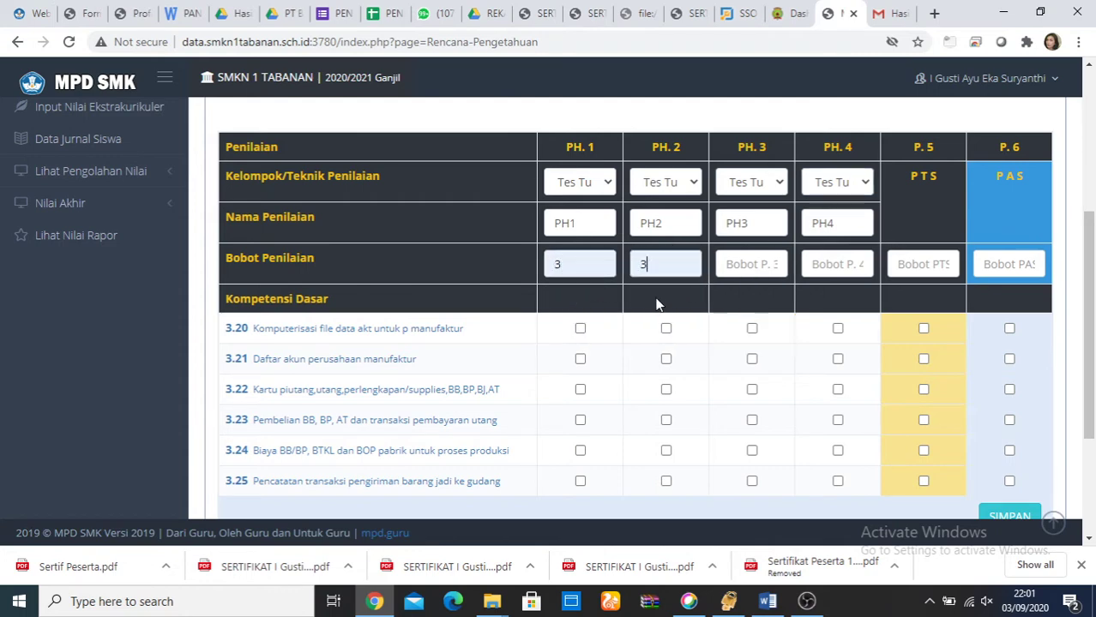
pyautogui.click(729, 267)
pyautogui.click(735, 299)
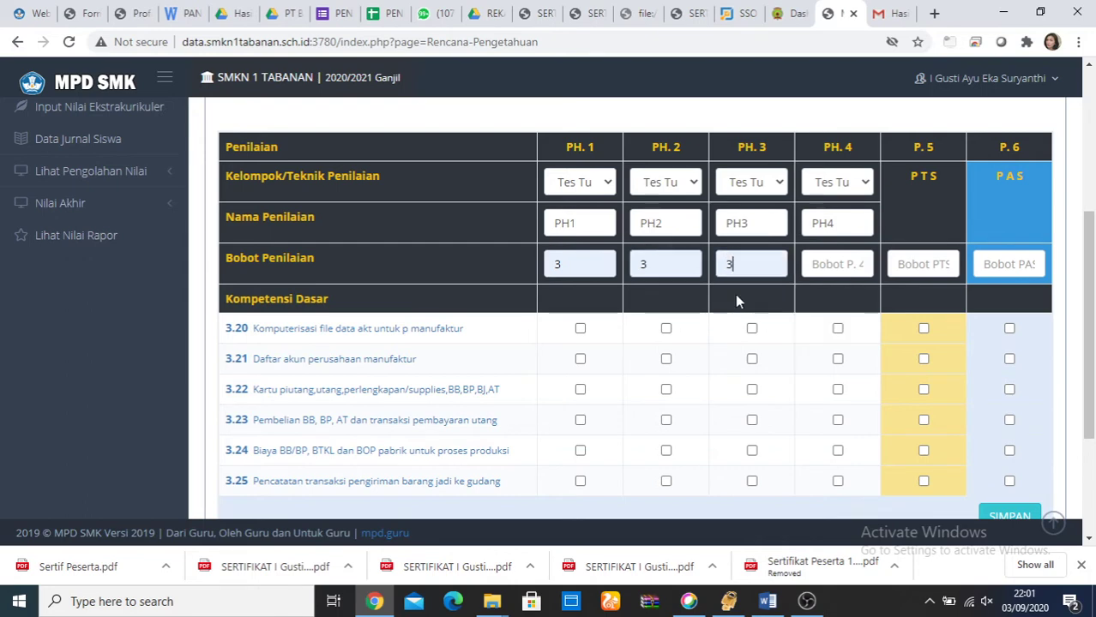
pyautogui.click(821, 264)
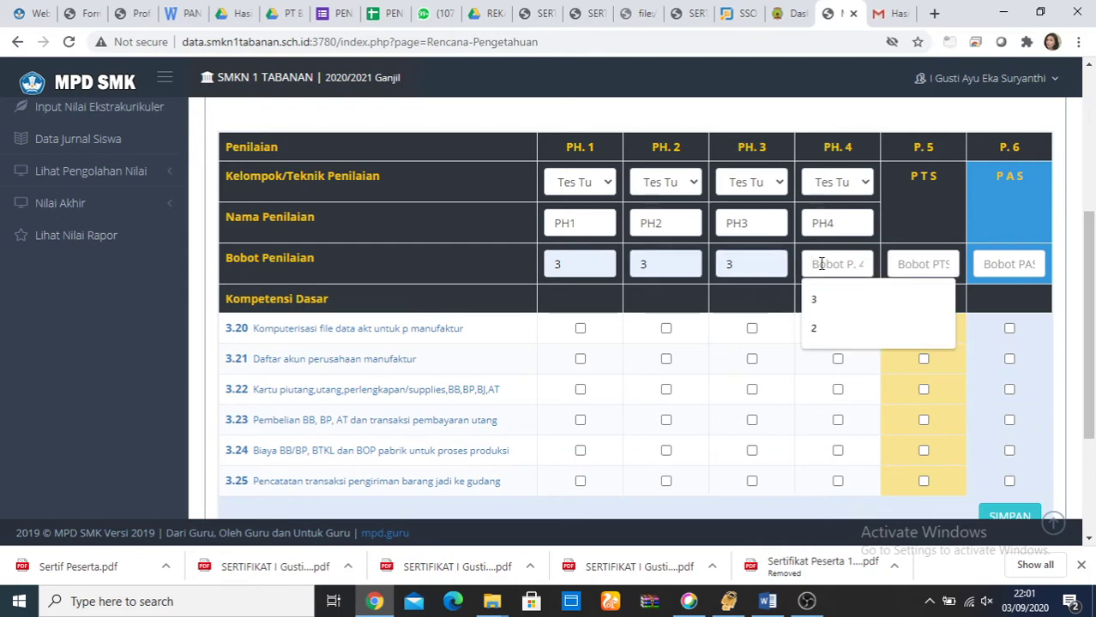
pyautogui.click(821, 296)
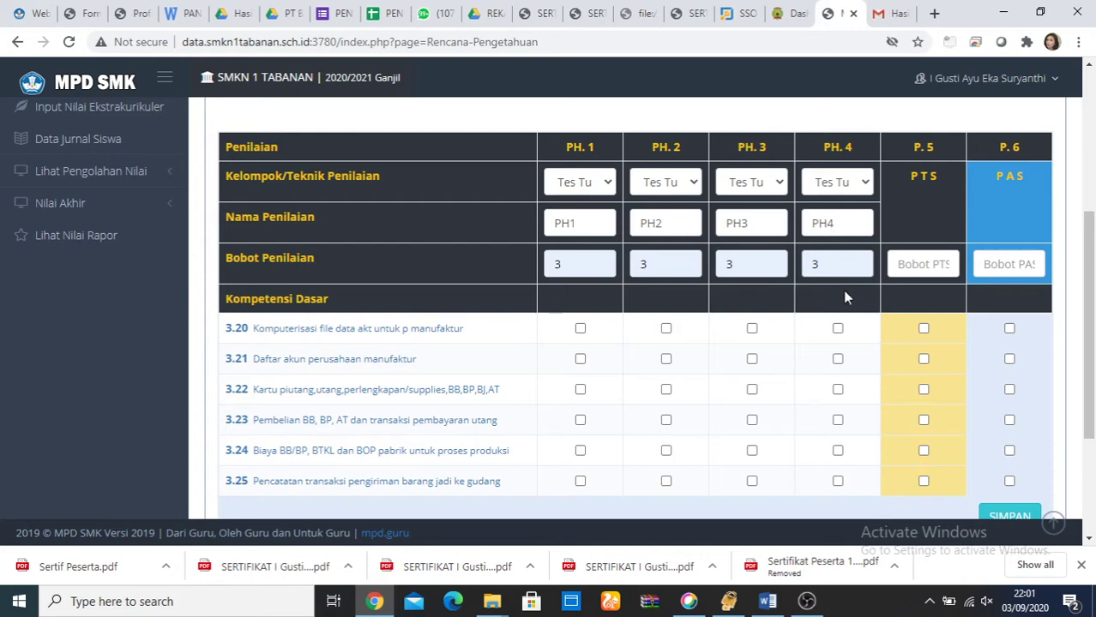
pyautogui.click(909, 268)
pyautogui.click(911, 300)
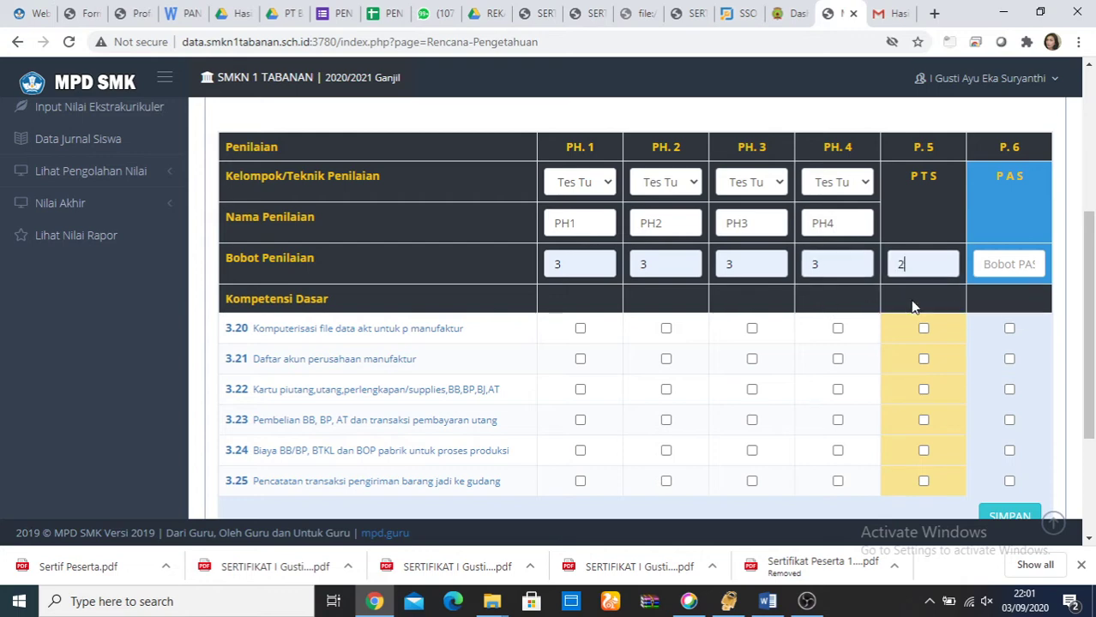
pyautogui.click(1005, 266)
pyautogui.click(986, 299)
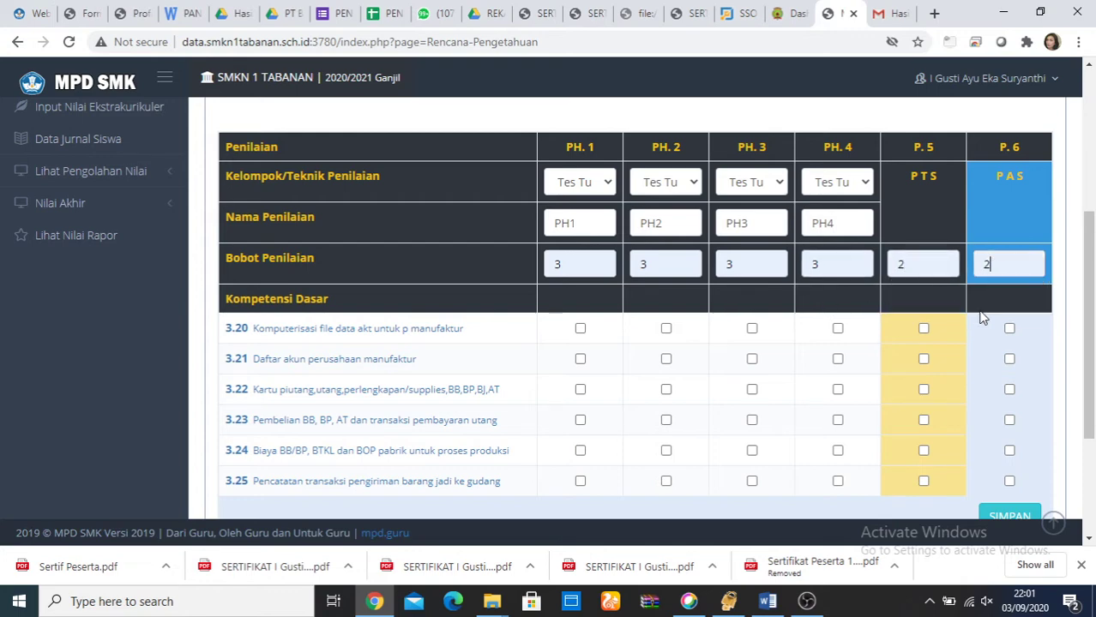
# Step: Assign competencies 3.20 and 3.21 to PH. 1, 3.22 and 3.23 to PH. 2, 3.24 to PH. 3, and 3.25 to PH. 4
pyautogui.scroll(-1, 1091, 285)
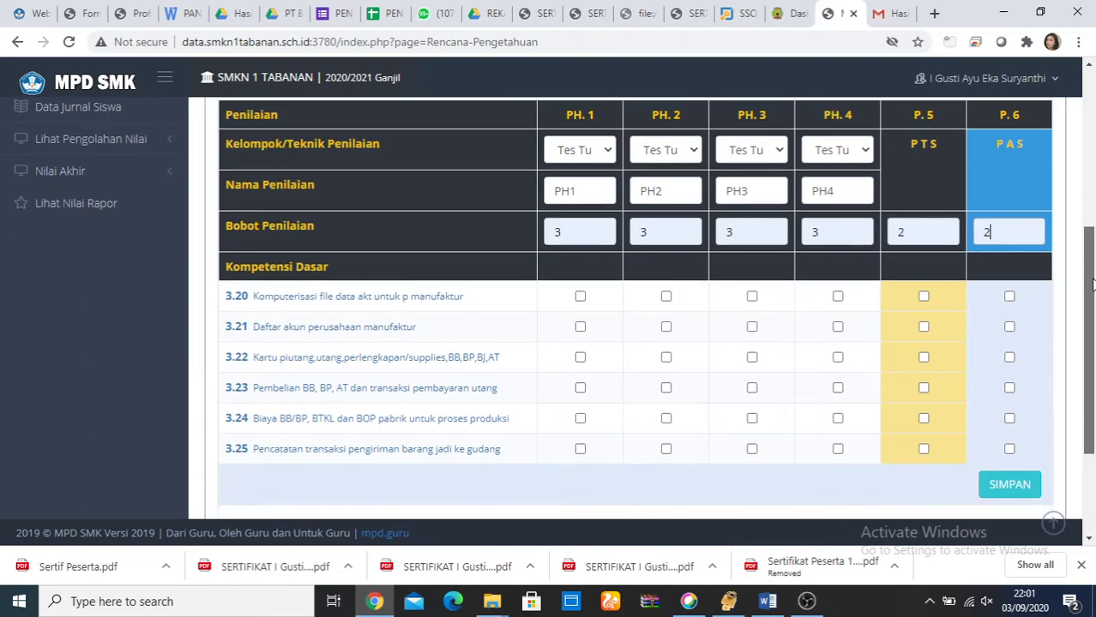
pyautogui.moveTo(1092, 284); pyautogui.dragTo(1092, 283)
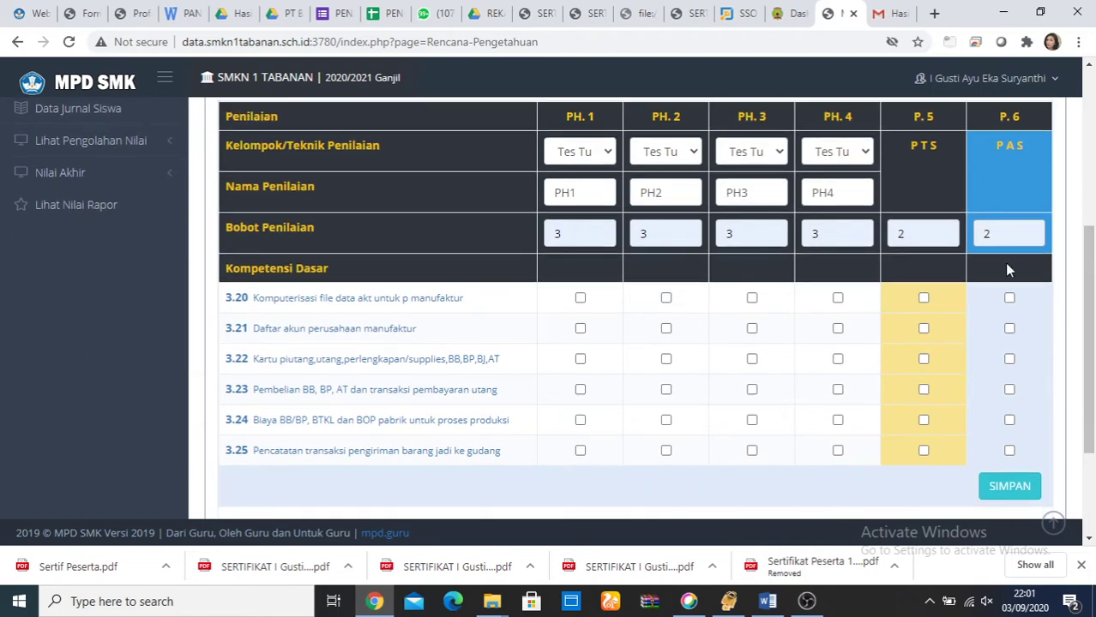
pyautogui.click(580, 299)
pyautogui.click(667, 361)
pyautogui.click(667, 391)
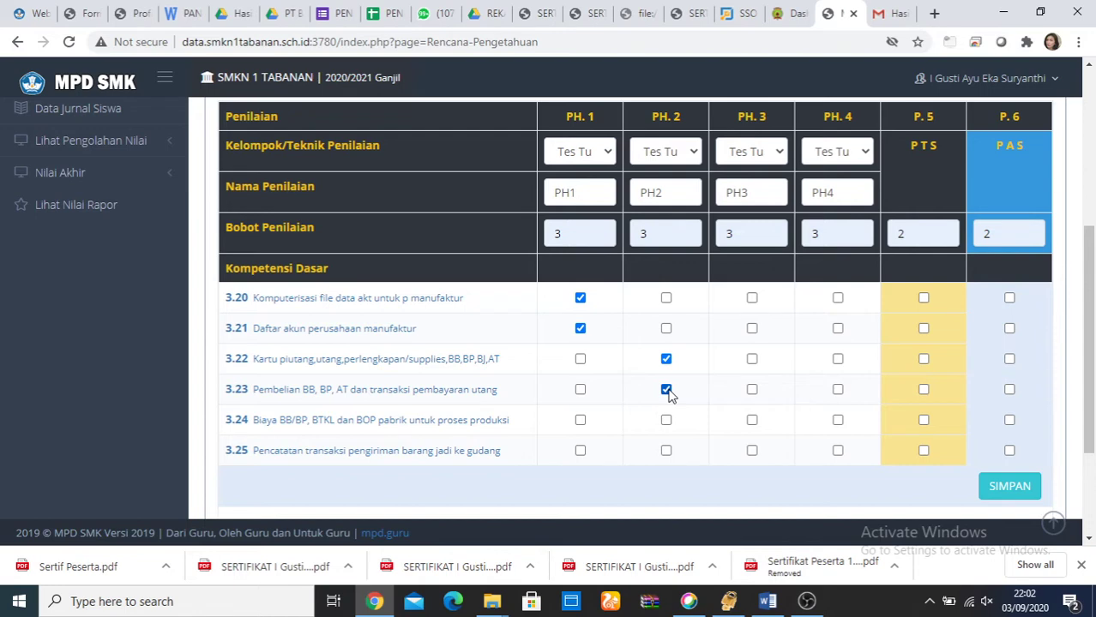
pyautogui.click(752, 422)
pyautogui.click(838, 452)
# Step: Assign competencies 3.20 to 3.23 to PTS and all competencies from 3.20 to 3.25 to PAS
pyautogui.click(923, 329)
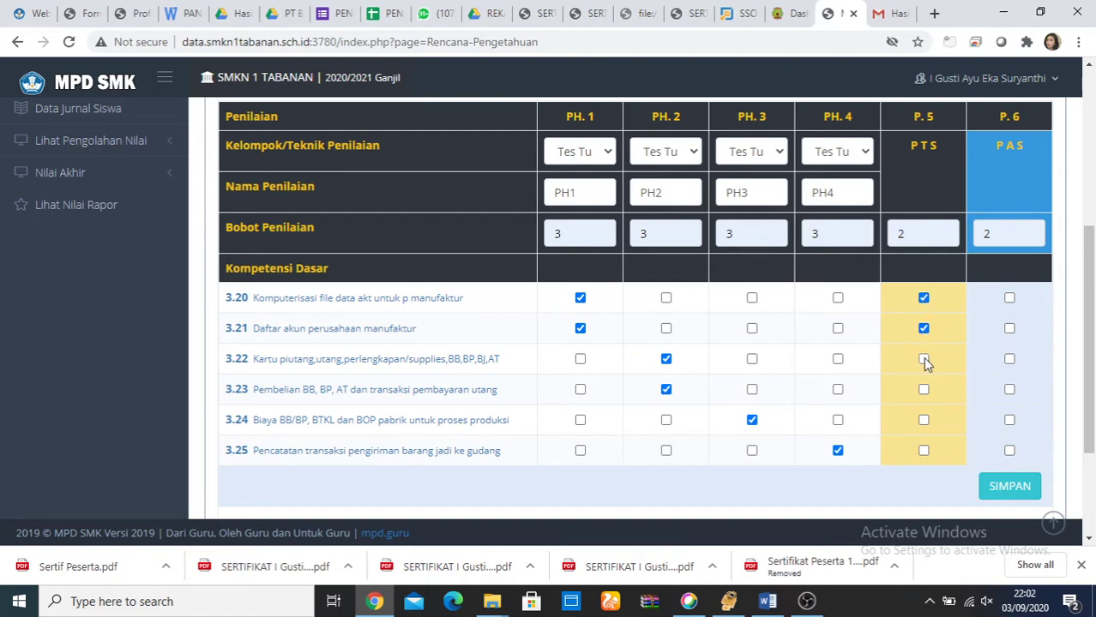
pyautogui.click(923, 360)
pyautogui.click(923, 390)
pyautogui.click(1010, 297)
pyautogui.click(1009, 329)
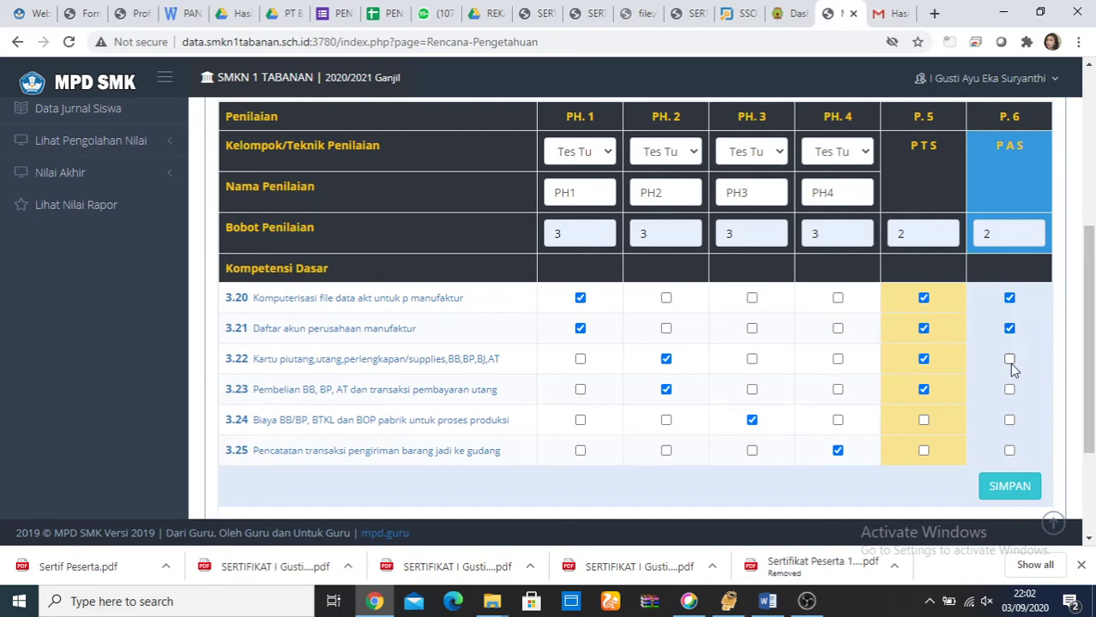
pyautogui.click(1010, 359)
pyautogui.click(1010, 391)
pyautogui.click(1009, 420)
# Step: Save the knowledge assessment plan, accepting that the previously stored plan data is replaced
pyautogui.click(1009, 487)
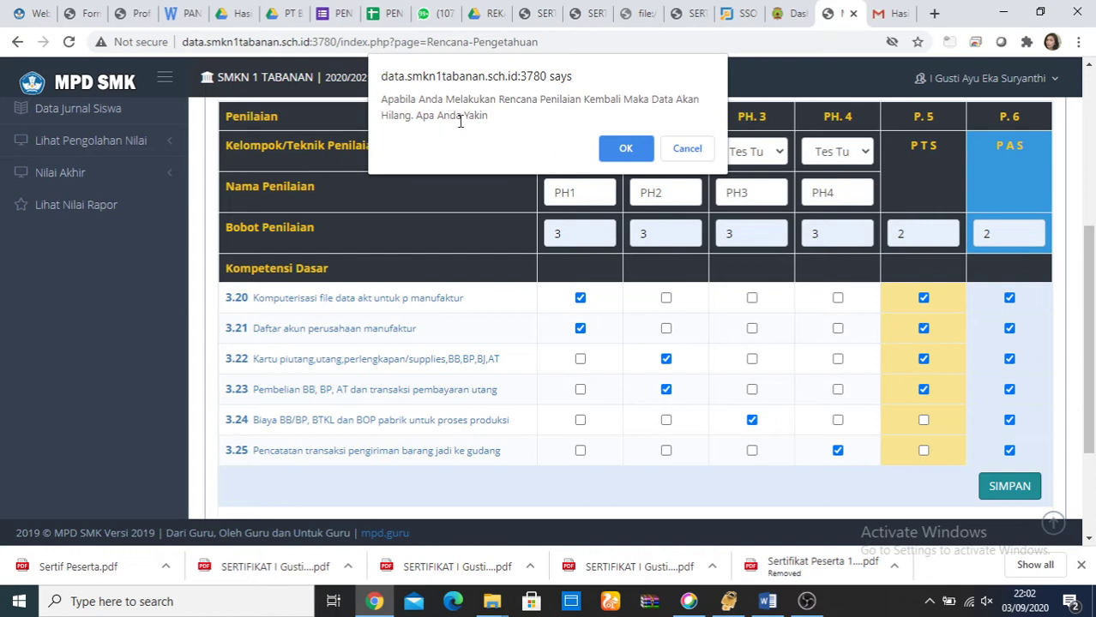
pyautogui.click(625, 150)
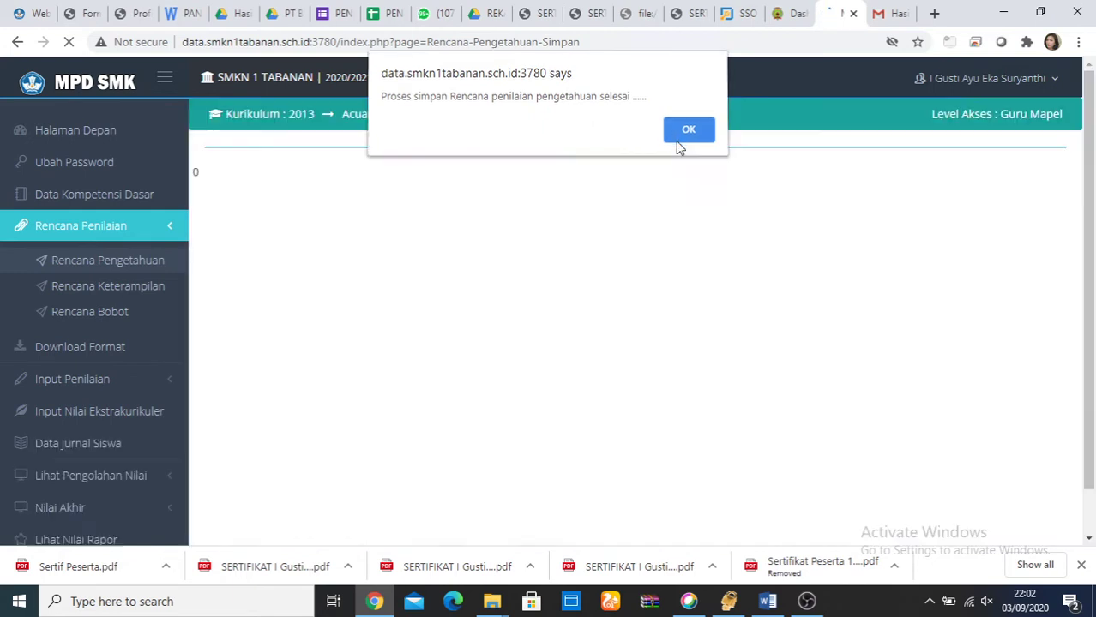
pyautogui.click(676, 141)
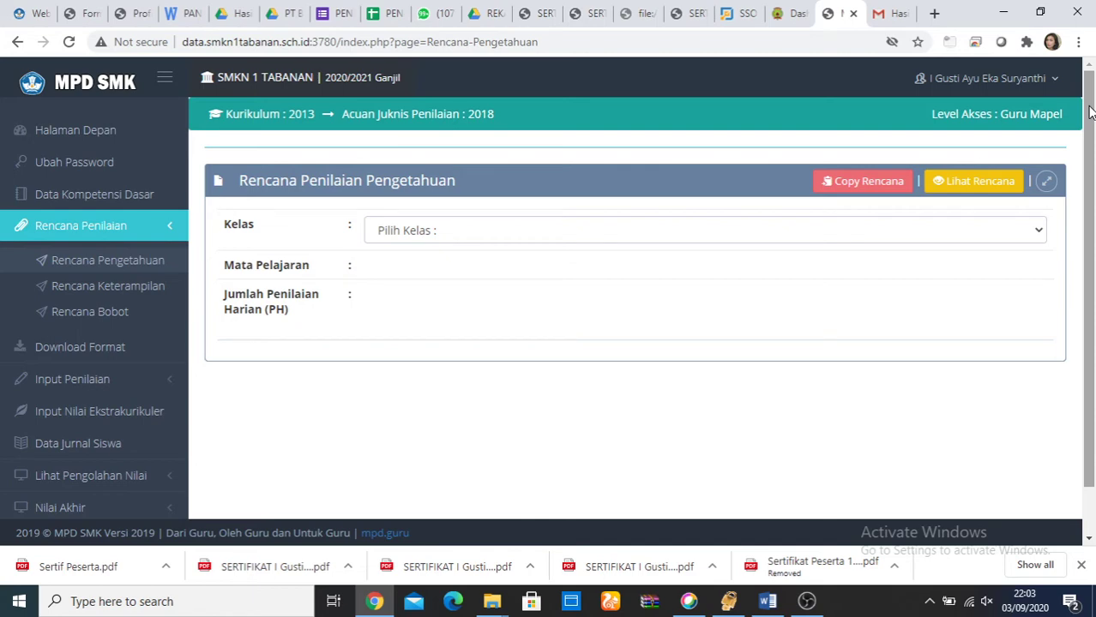
# Step: Copy the Komputer Akuntansi knowledge assessment plan from class XII AKL 3 to class XII AKL 4 and confirm the copy
pyautogui.moveTo(1089, 111)
pyautogui.mouseDown()
pyautogui.moveTo(1089, 127)
pyautogui.moveTo(1089, 113)
pyautogui.mouseUp()
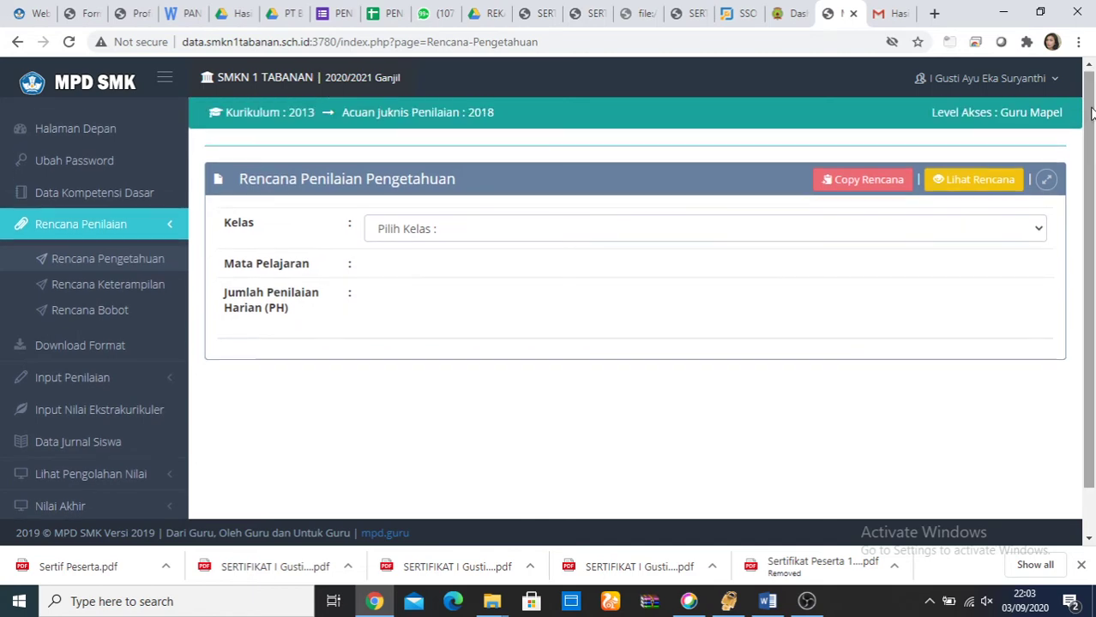
pyautogui.click(849, 182)
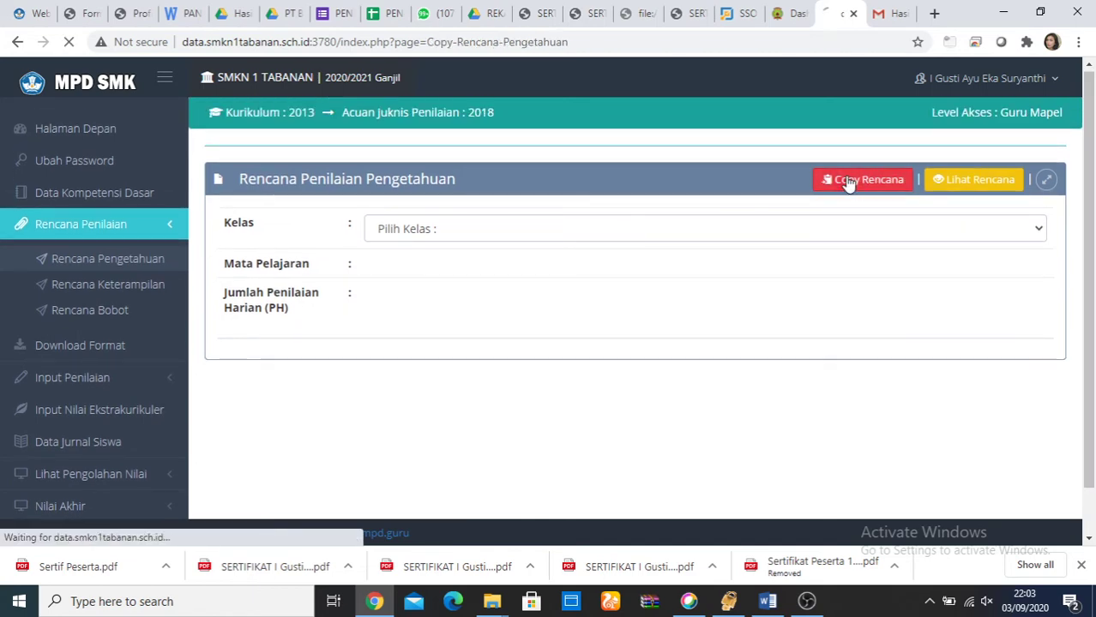
pyautogui.click(827, 236)
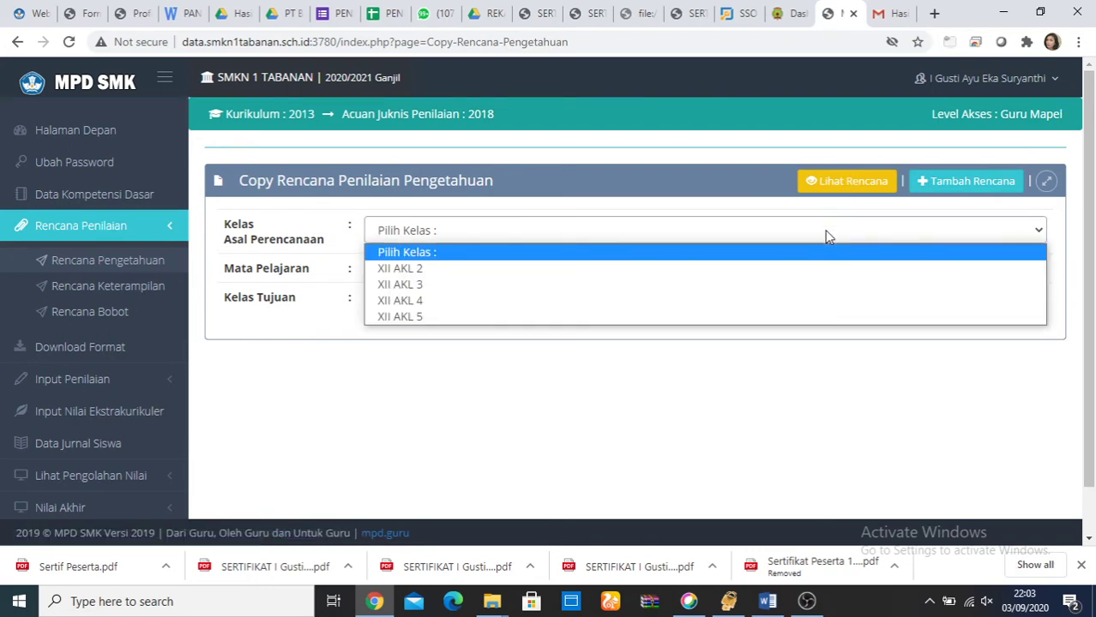
pyautogui.click(808, 284)
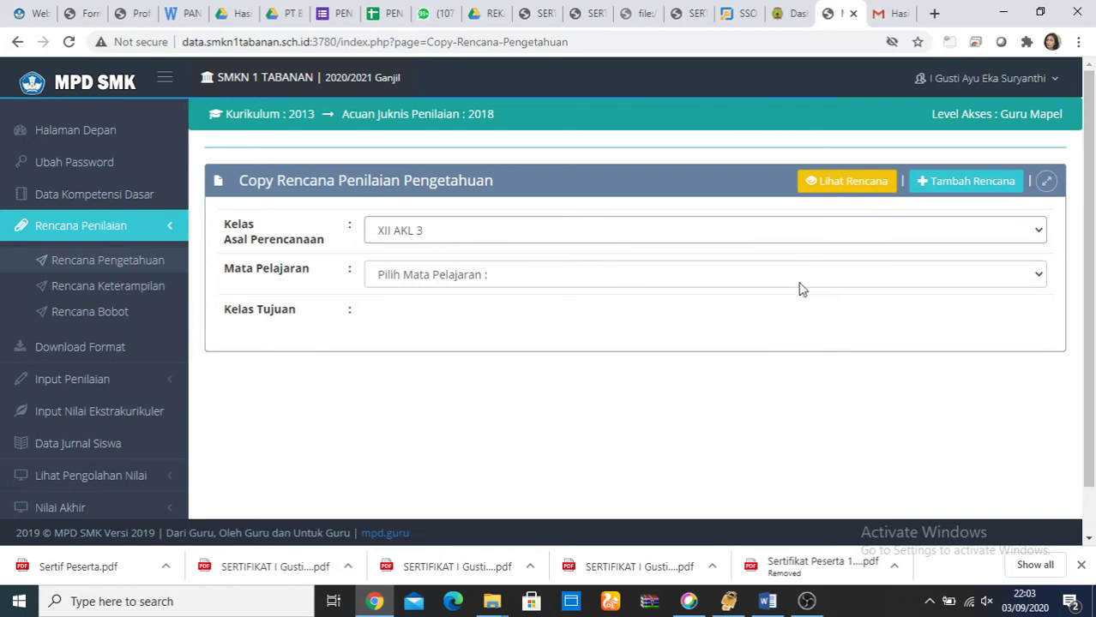
pyautogui.click(707, 278)
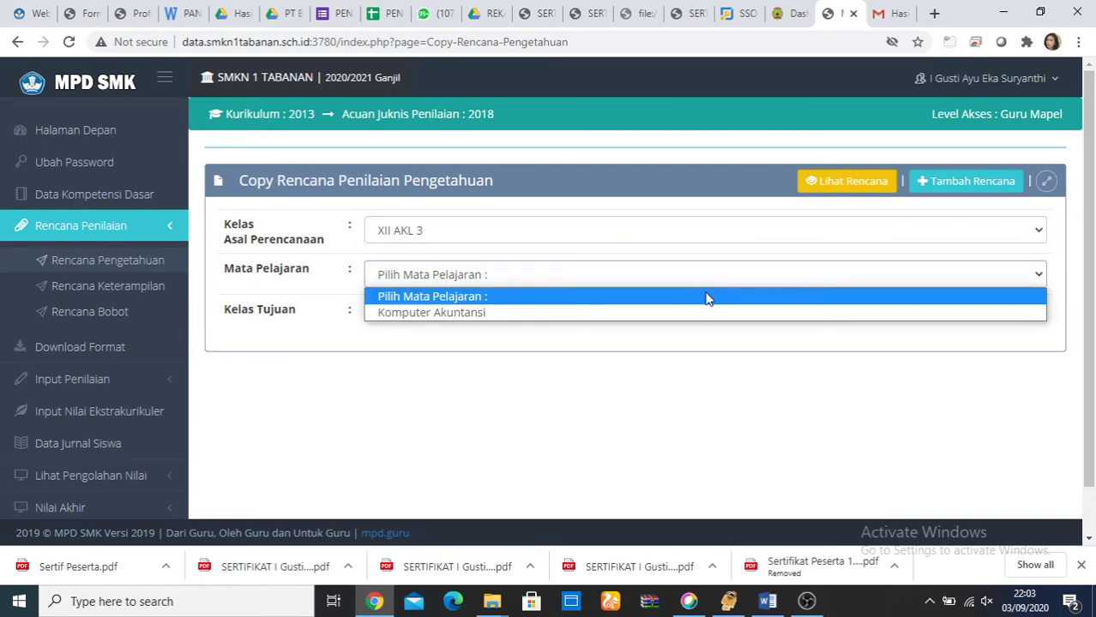
pyautogui.click(701, 311)
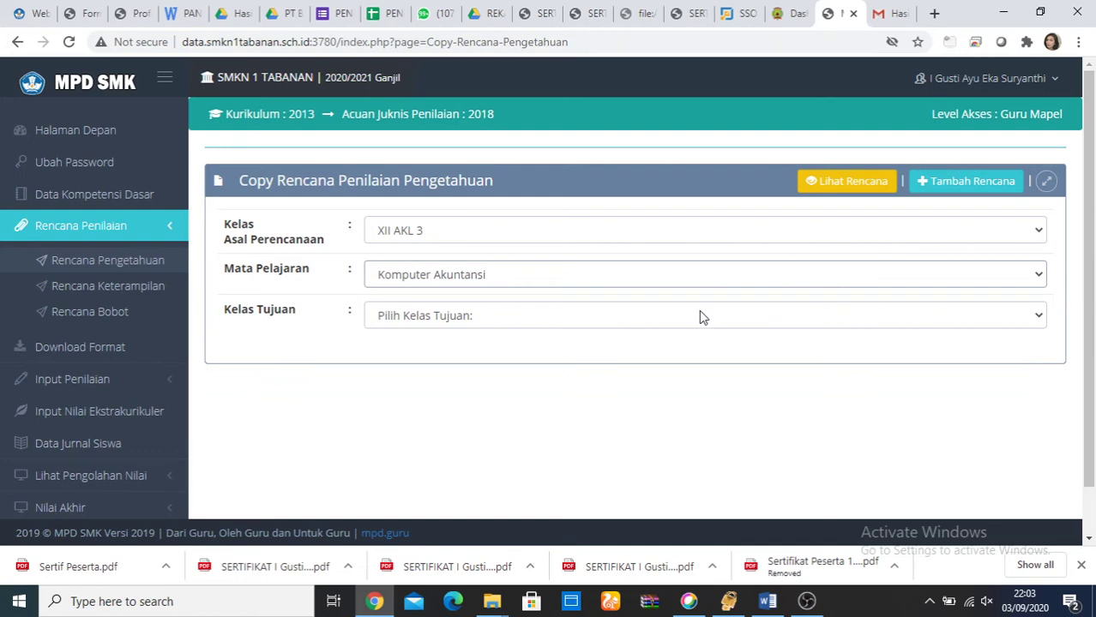
pyautogui.click(700, 315)
pyautogui.click(699, 355)
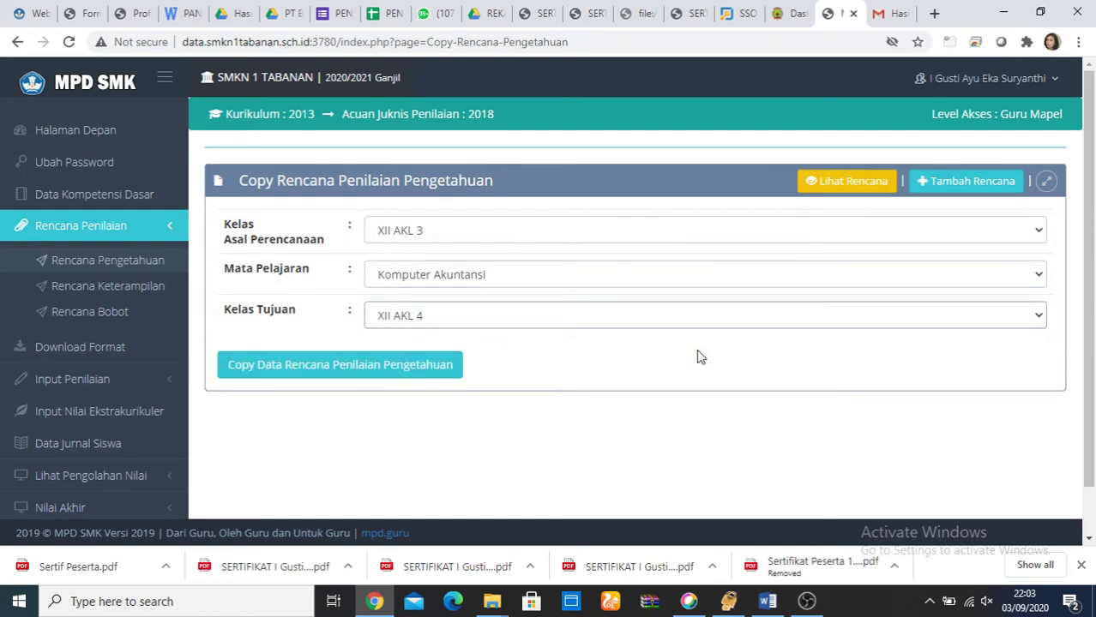
pyautogui.click(371, 369)
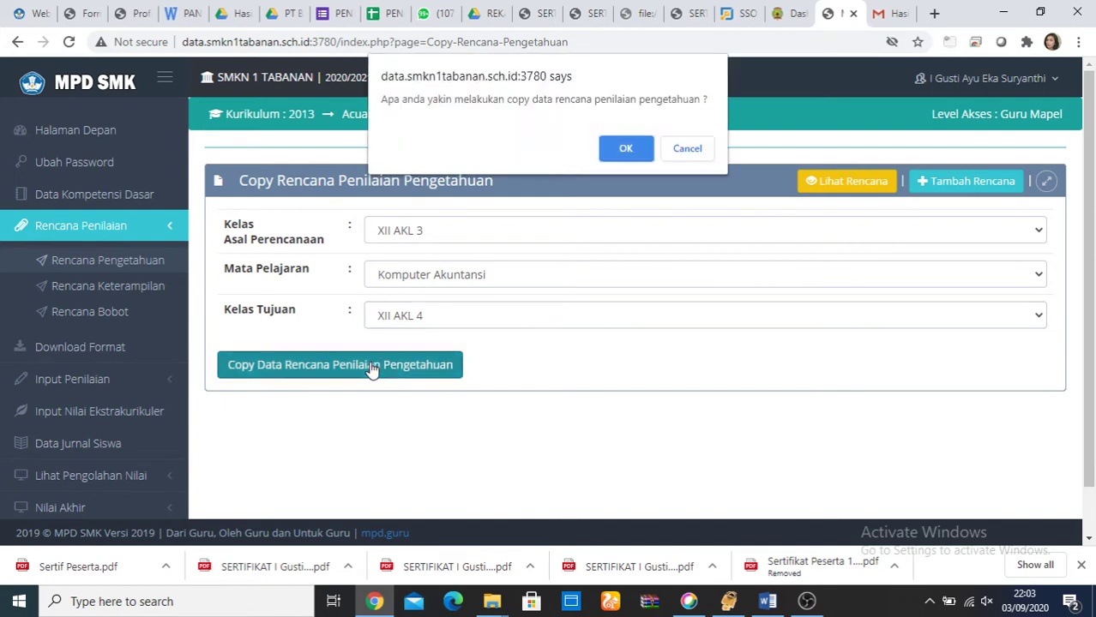
pyautogui.click(634, 147)
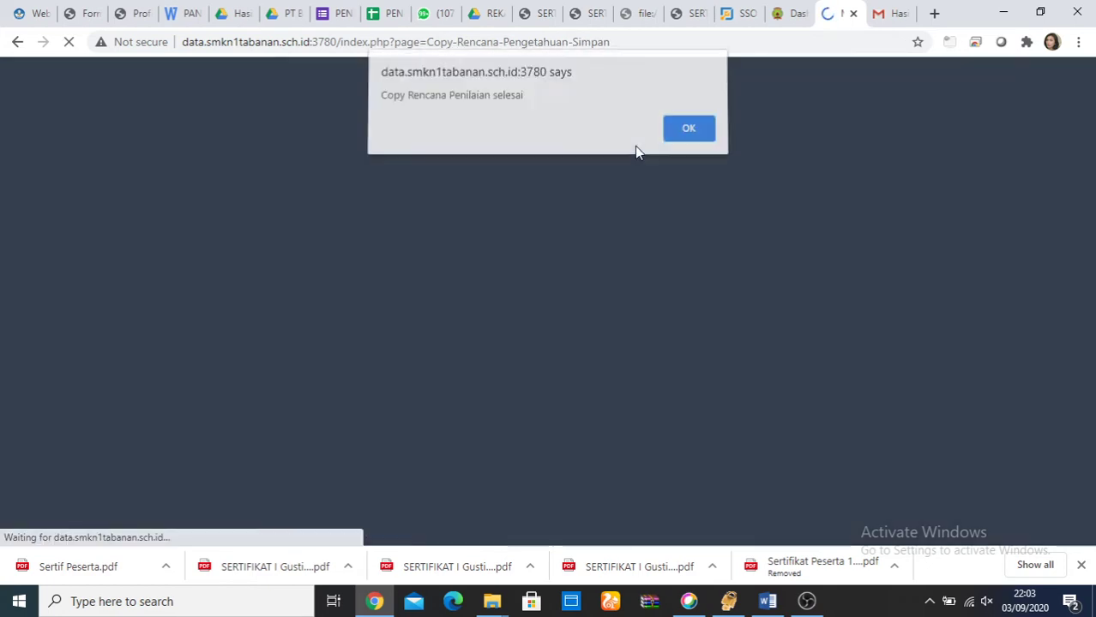
pyautogui.click(690, 130)
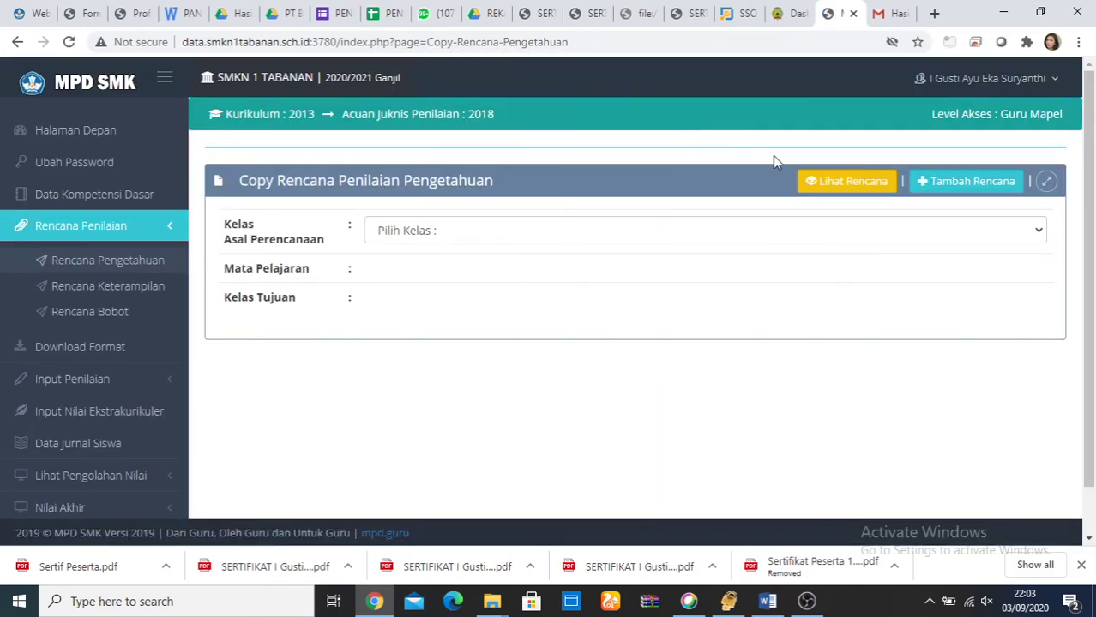
# Step: Set up another knowledge plan copy with source class XII AKL 3, subject Komputer Akuntansi and destination class XII AKL 5
pyautogui.click(795, 236)
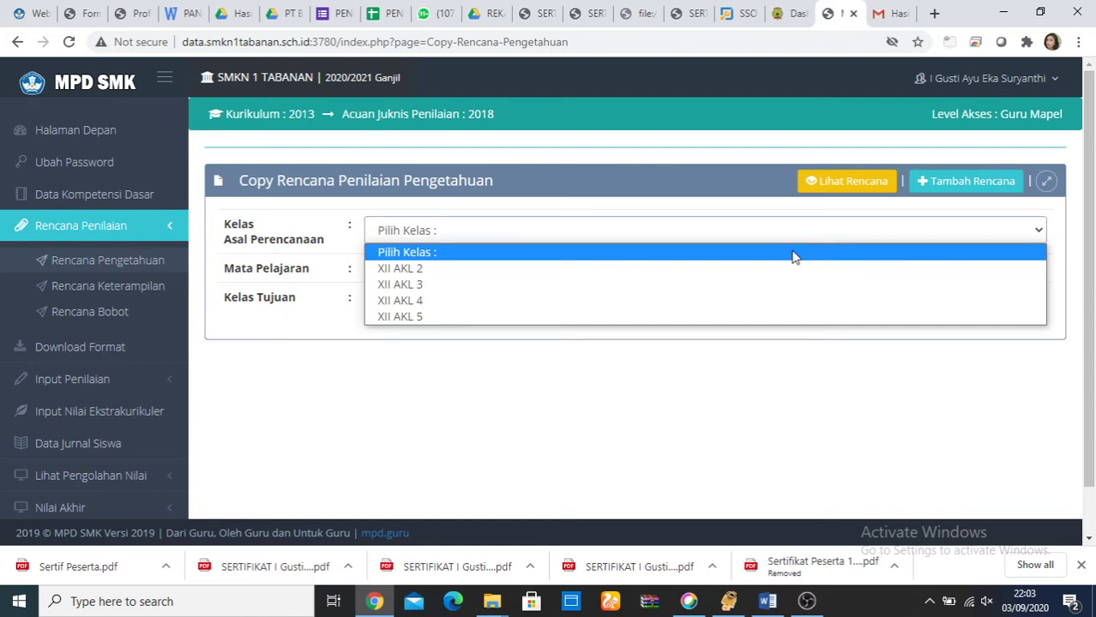
pyautogui.click(788, 284)
pyautogui.click(791, 279)
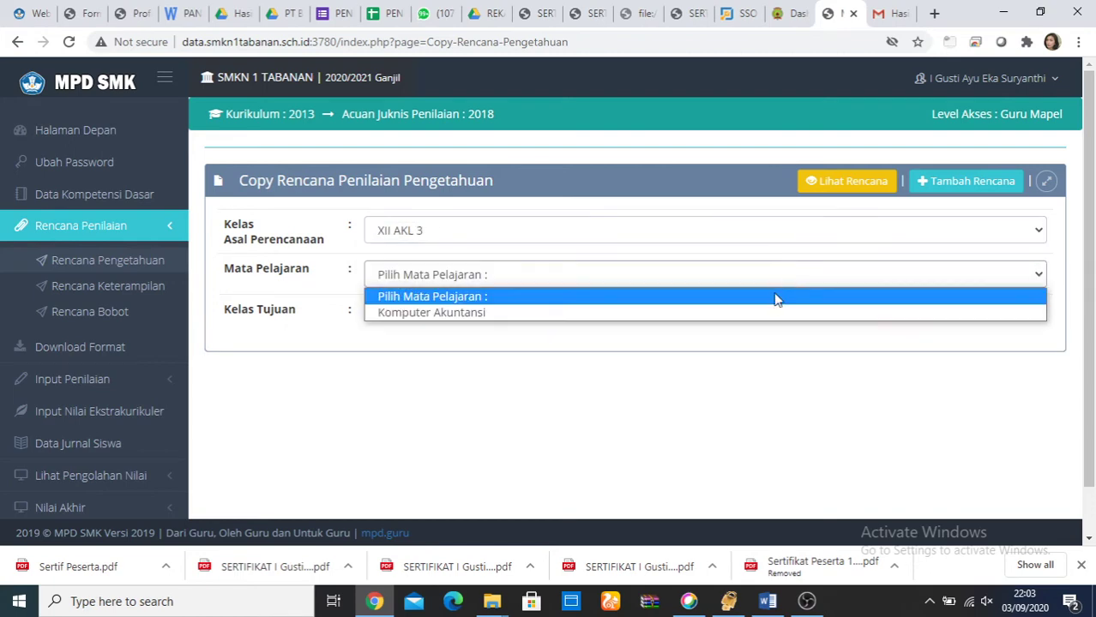
pyautogui.click(769, 308)
pyautogui.click(769, 317)
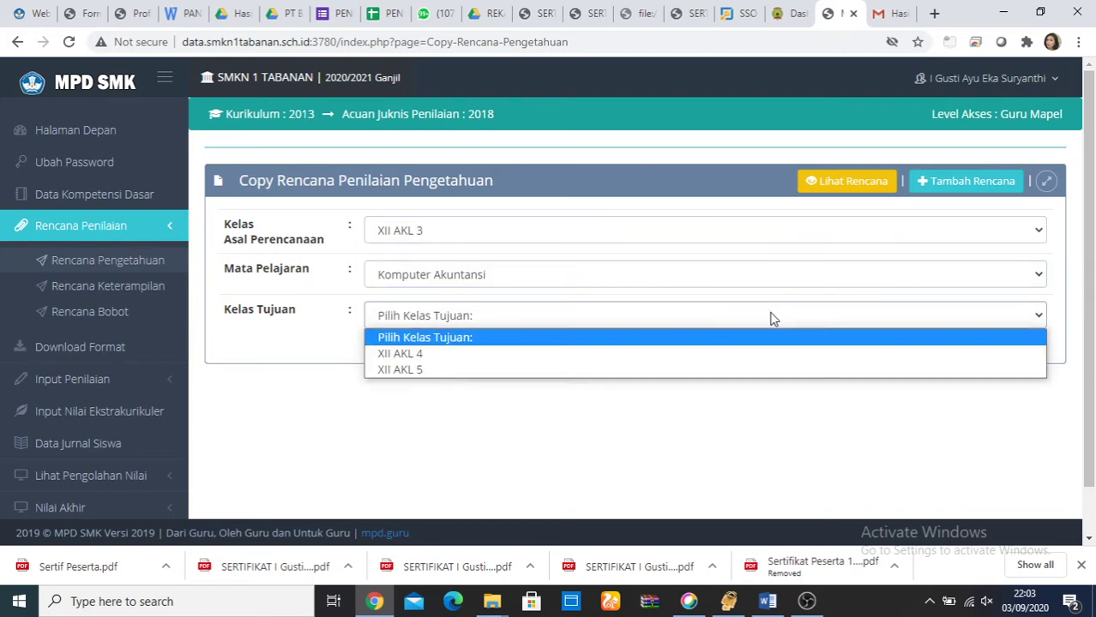
pyautogui.click(764, 367)
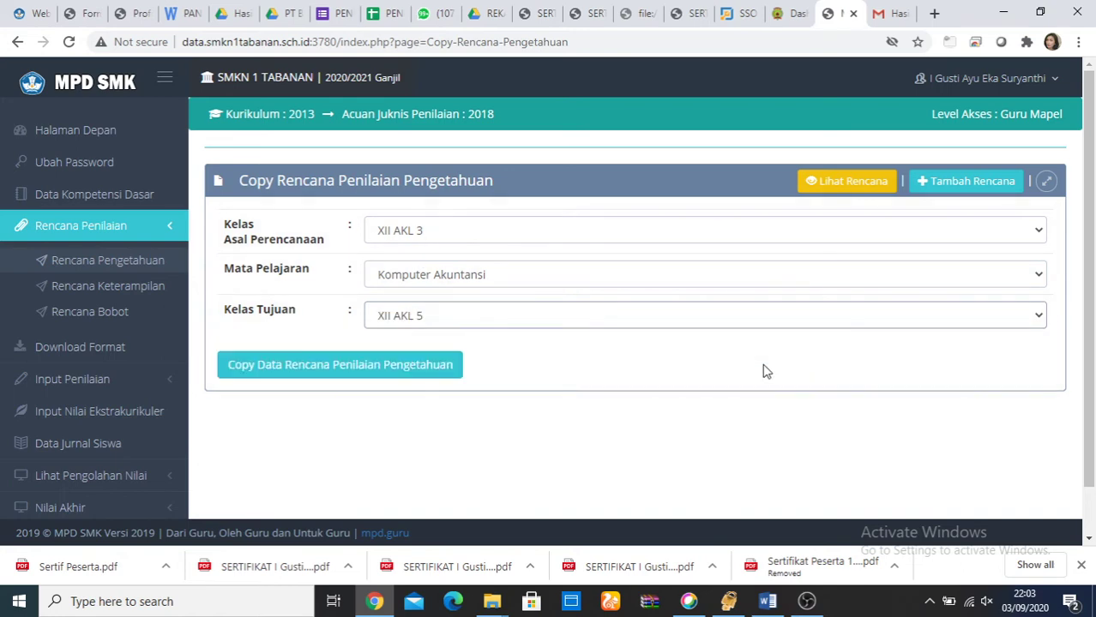
# Step: Change the source class to XII AKL 5, then submit and confirm the knowledge plan copy to XII AKL 5
pyautogui.click(450, 233)
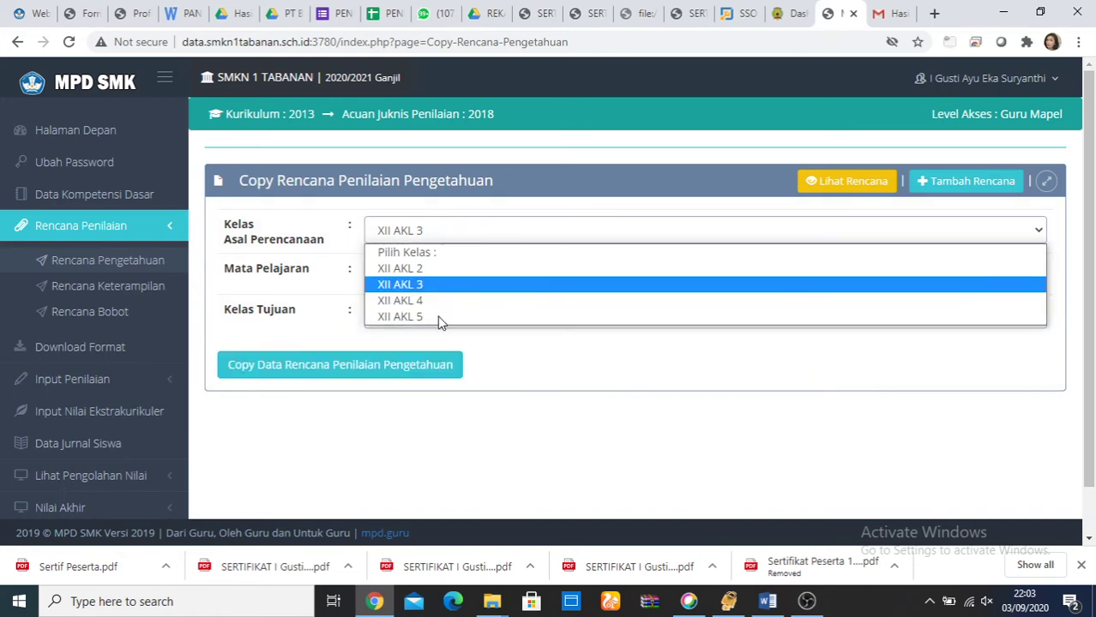
pyautogui.click(439, 319)
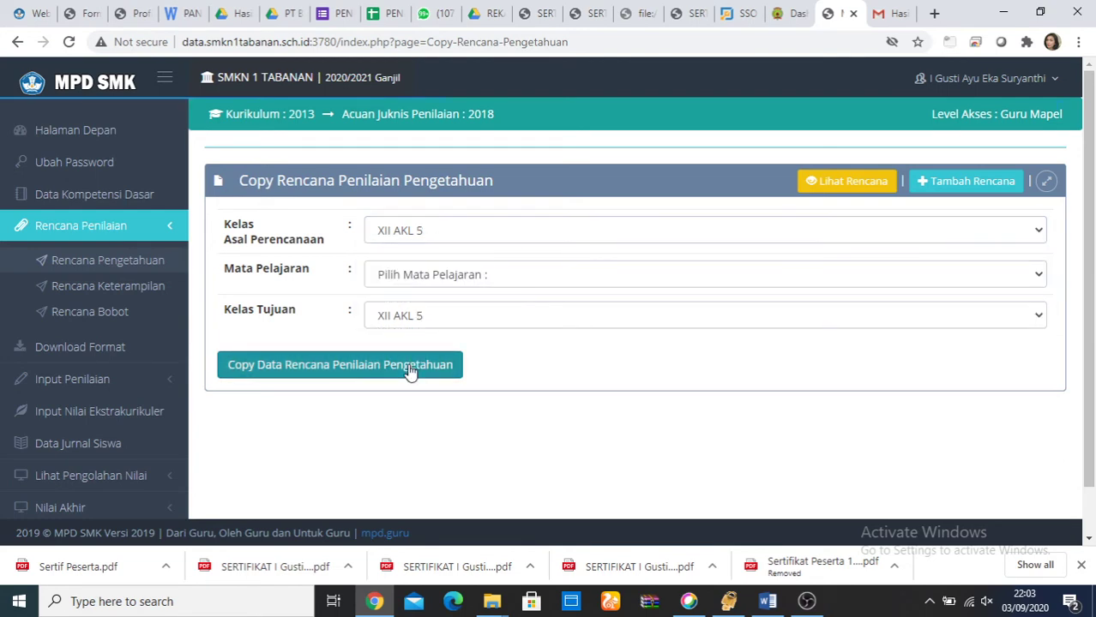
pyautogui.click(416, 364)
pyautogui.click(624, 146)
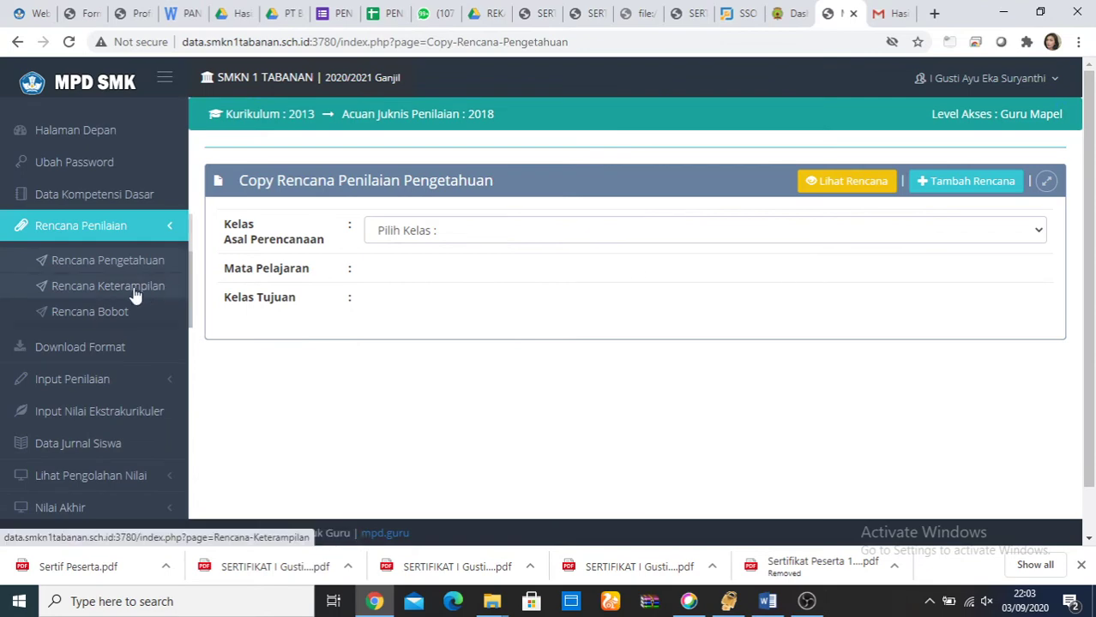
# Step: Start a skills assessment plan (Rencana Keterampilan) for class XII AKL 3, subject Komputer Akuntansi, with 2 assessments
pyautogui.click(96, 290)
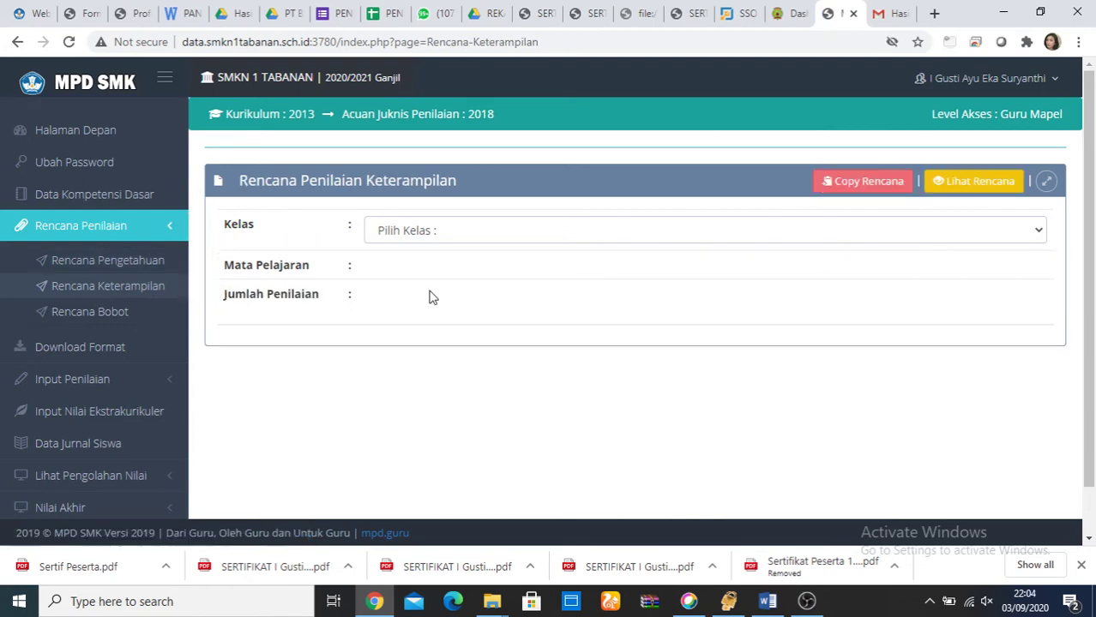
pyautogui.click(463, 232)
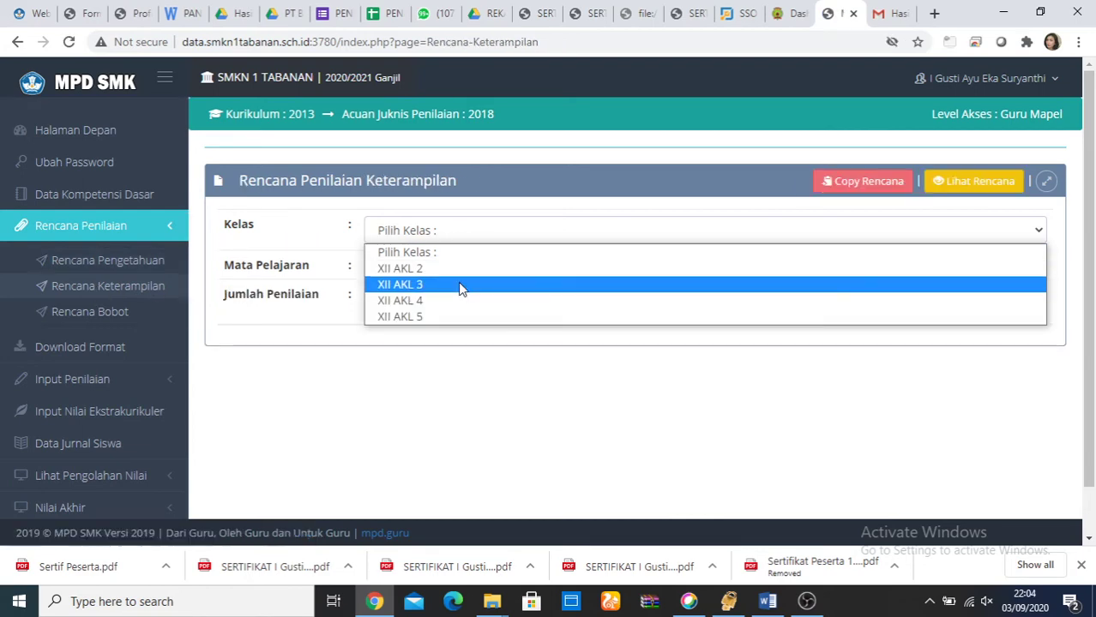
pyautogui.click(459, 284)
pyautogui.click(467, 272)
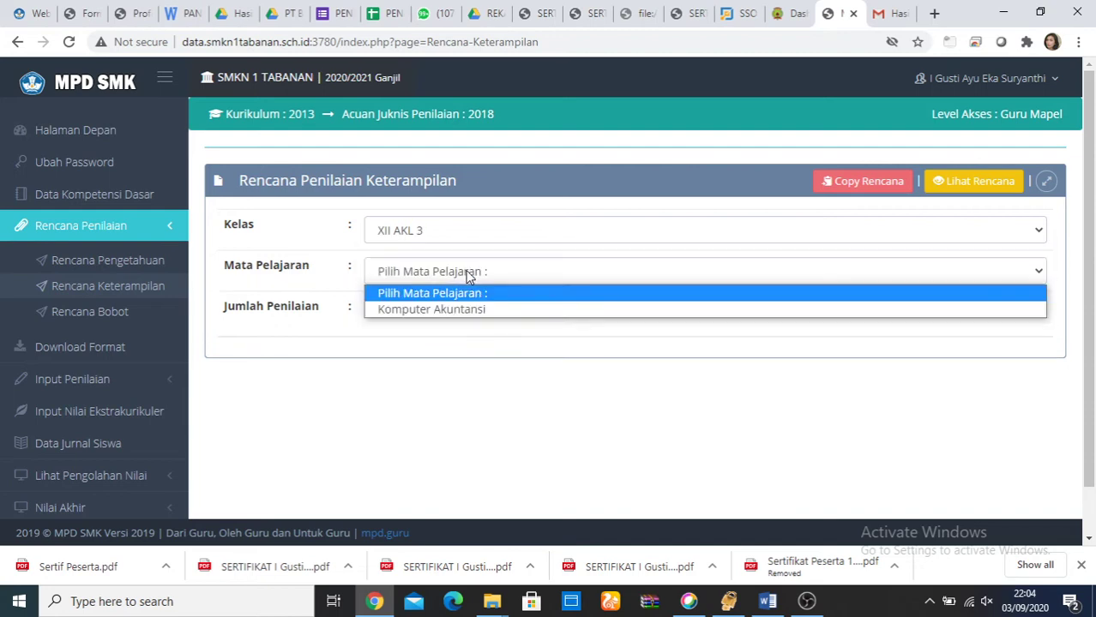
pyautogui.click(471, 310)
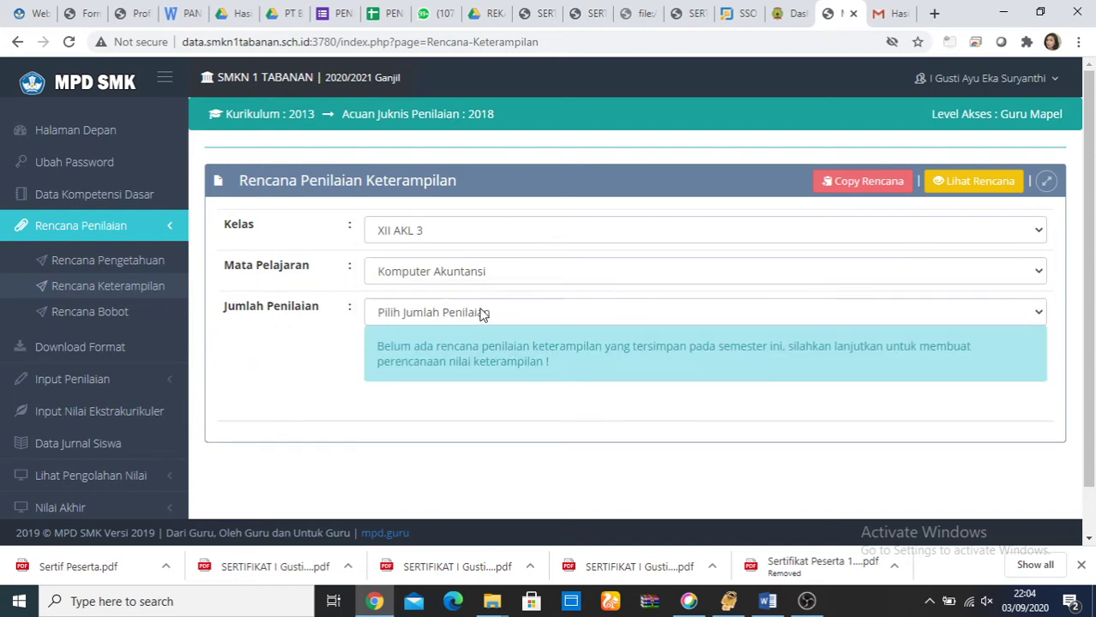
pyautogui.click(483, 313)
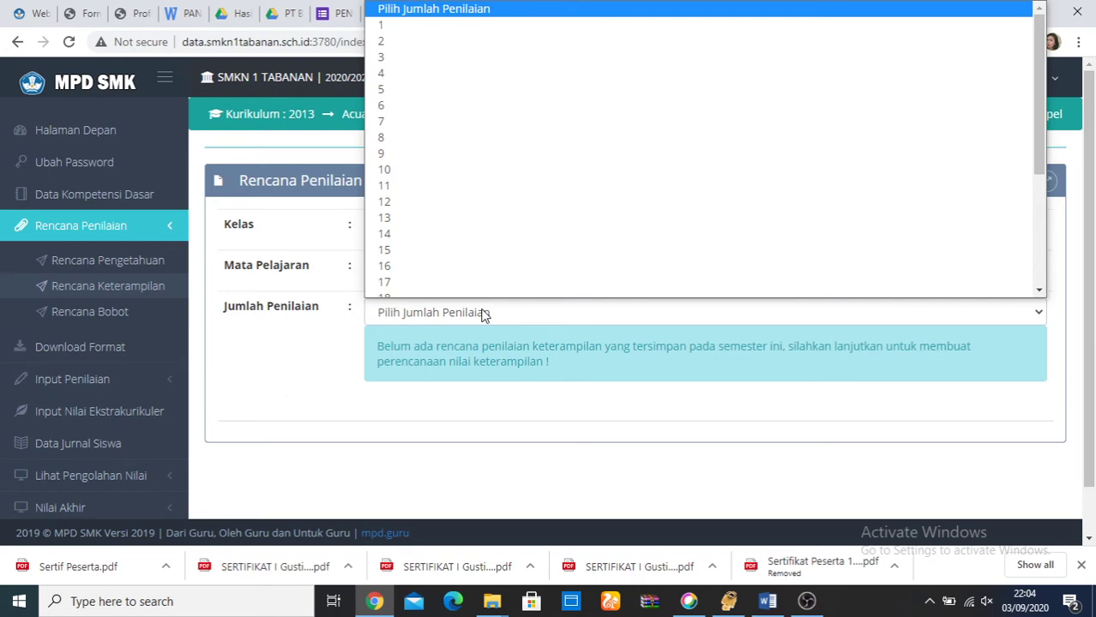
pyautogui.click(392, 36)
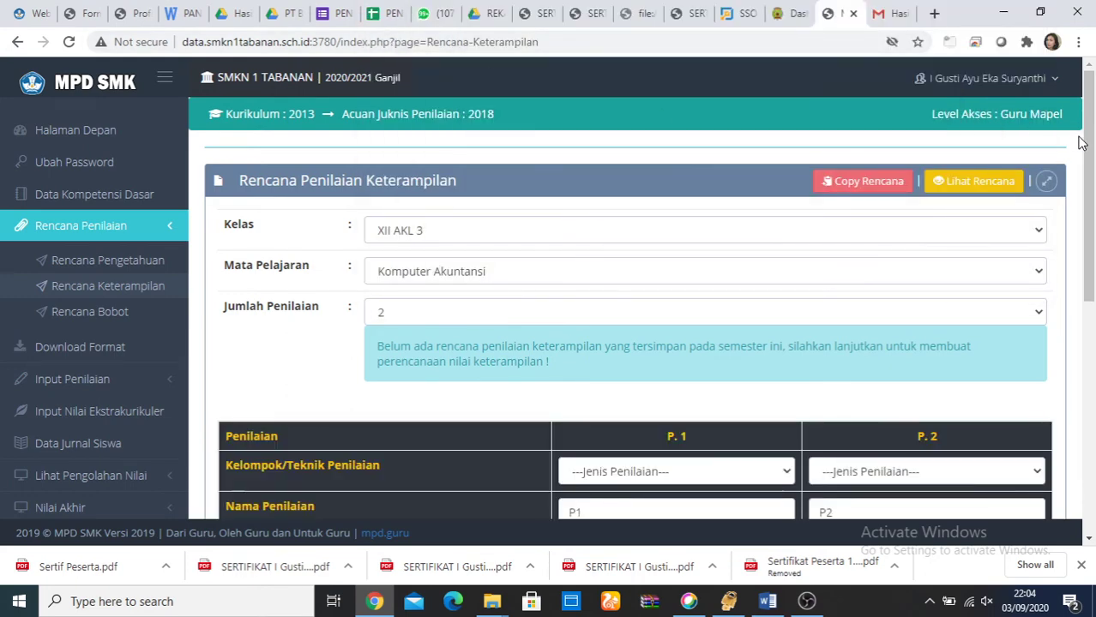
# Step: Set the assessment technique to Kinerja for both P. 1 and P. 2
pyautogui.moveTo(1094, 154); pyautogui.dragTo(1094, 282)
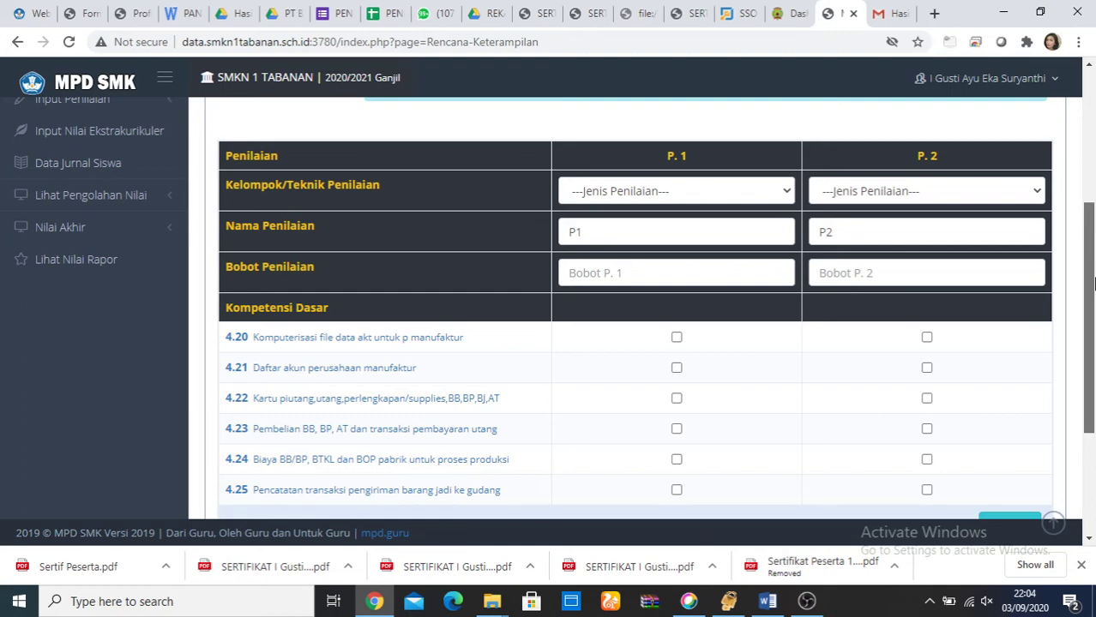
pyautogui.moveTo(1094, 282); pyautogui.dragTo(1093, 282)
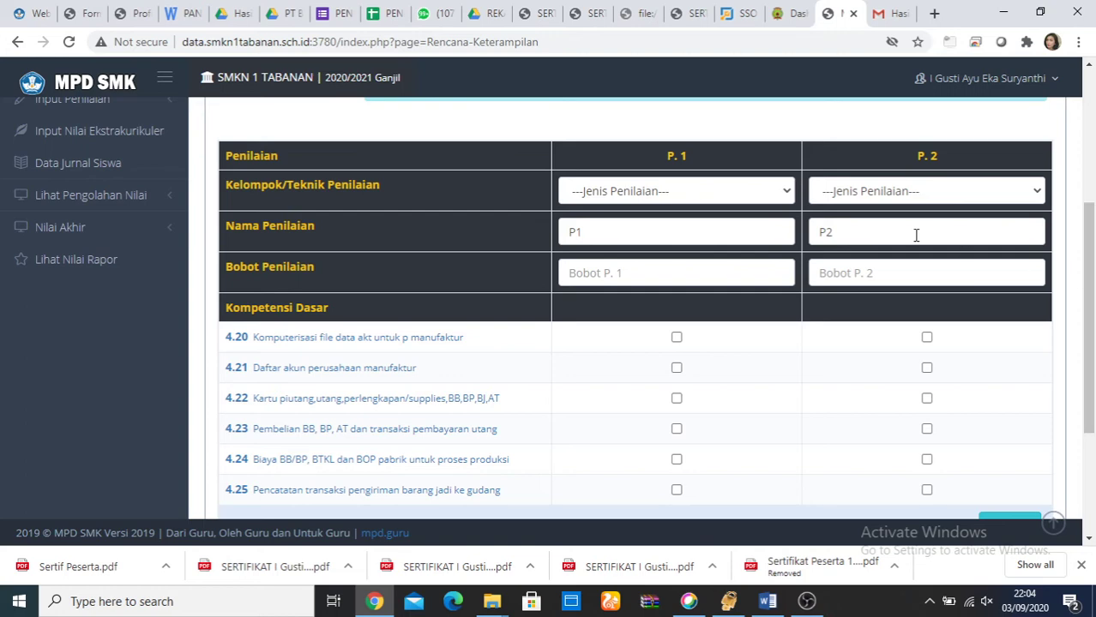
pyautogui.click(784, 196)
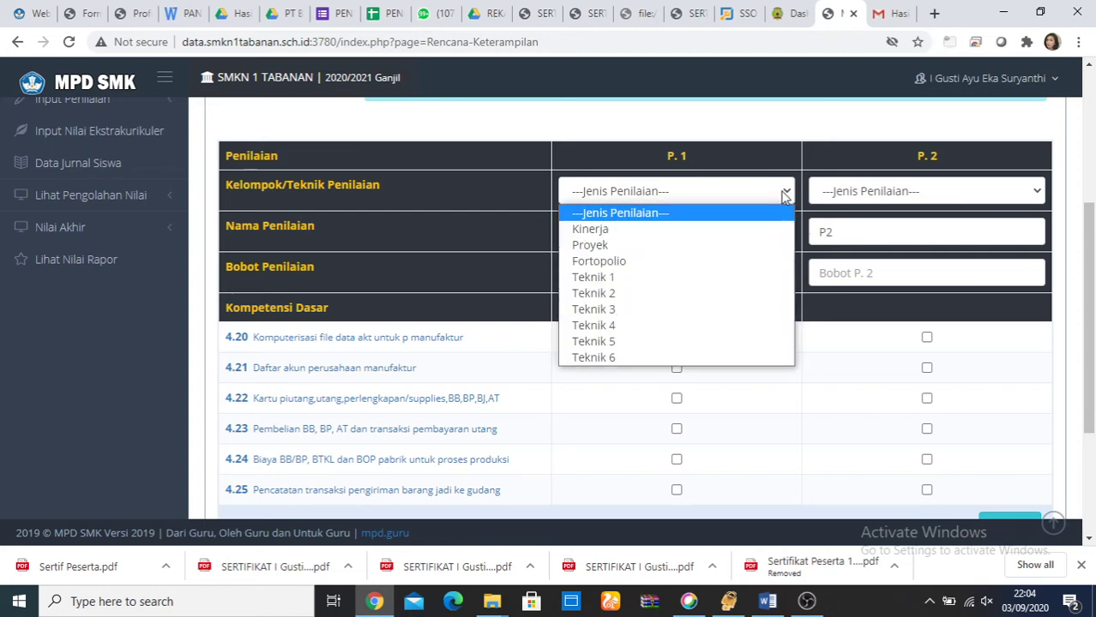
pyautogui.click(707, 229)
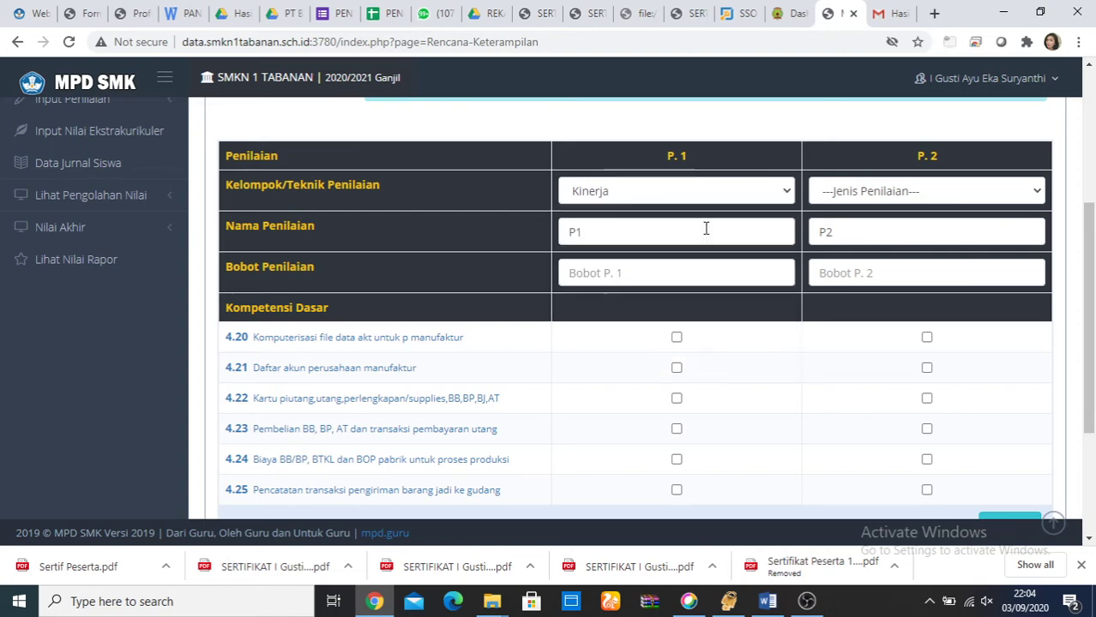
pyautogui.click(873, 192)
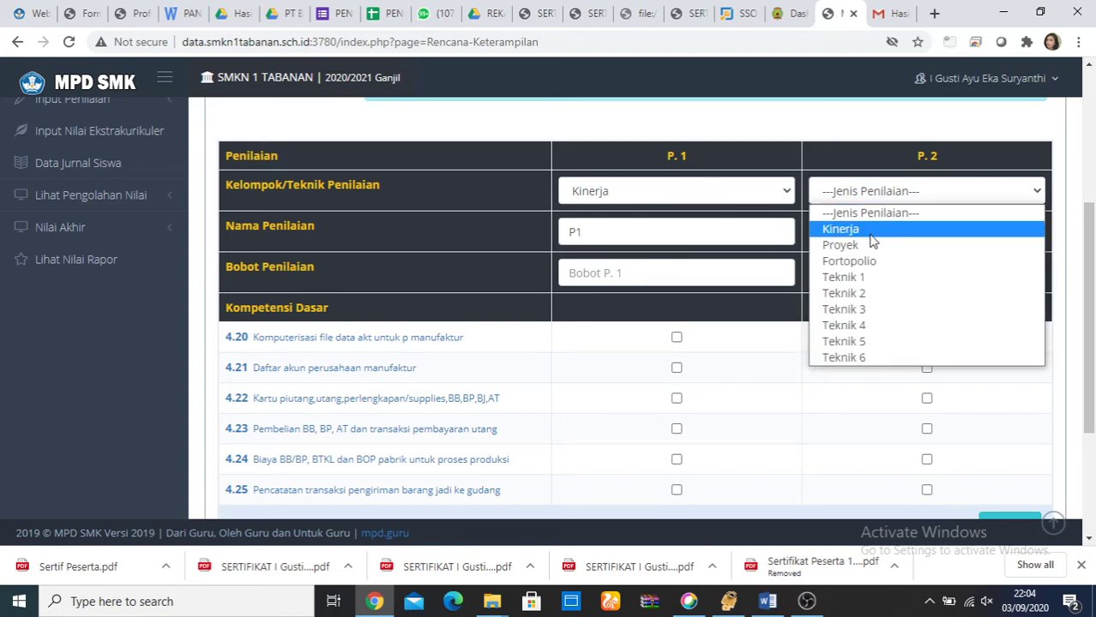
pyautogui.click(872, 227)
# Step: Set the assessment weight to 3 for both P. 1 and P. 2
pyautogui.click(727, 275)
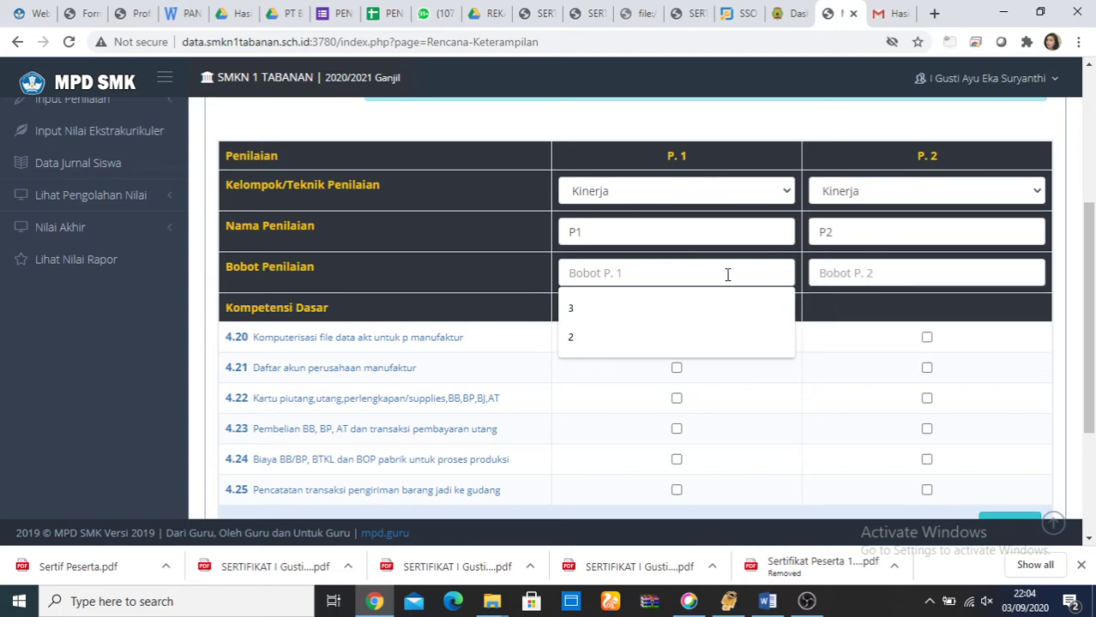
pyautogui.click(724, 317)
pyautogui.click(853, 275)
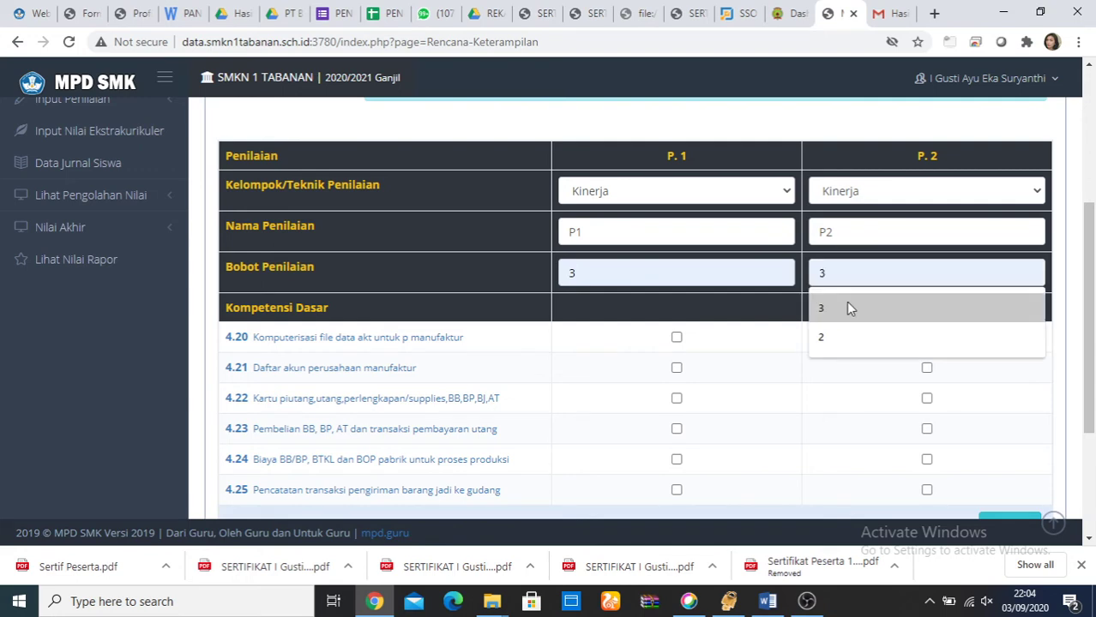
pyautogui.click(845, 304)
# Step: Assign competencies 4.20, 4.21, 4.22 and 4.23 to P. 1 in the skills plan
pyautogui.moveTo(1090, 258); pyautogui.dragTo(1037, 296)
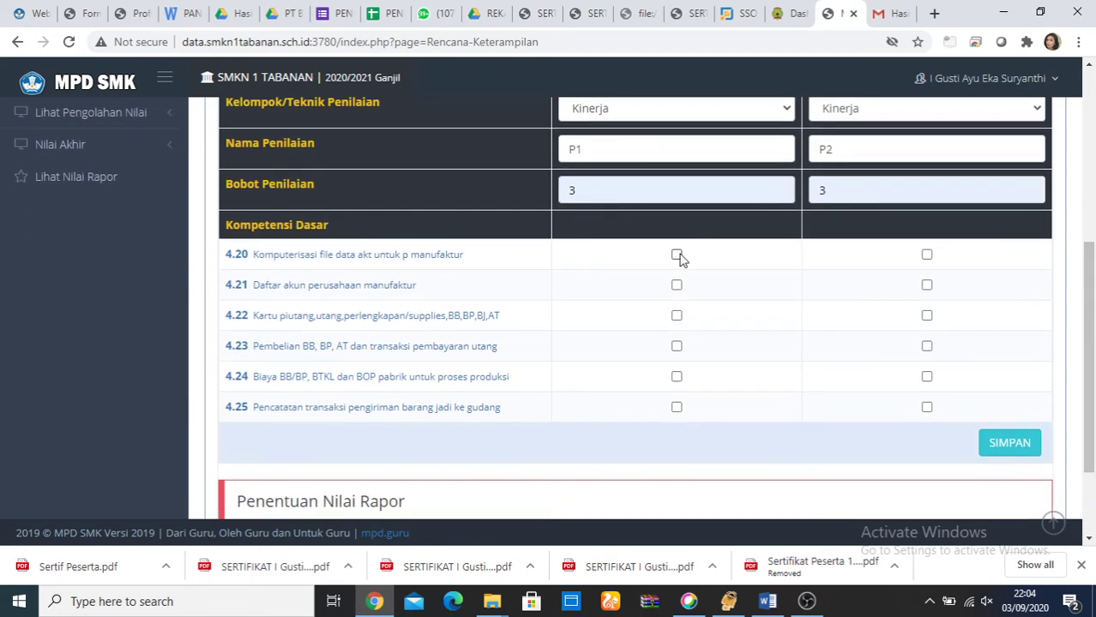
pyautogui.click(677, 287)
pyautogui.click(677, 316)
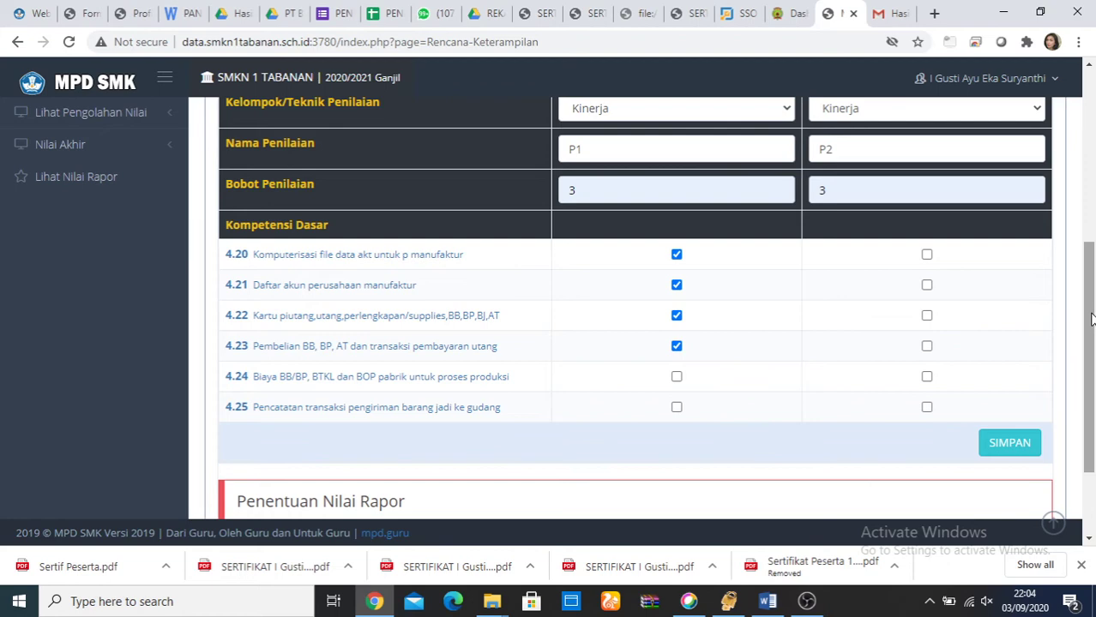
# Step: Assign all competencies from 4.20 to 4.25 to P. 2 in the skills plan
pyautogui.click(926, 376)
pyautogui.moveTo(1091, 304)
pyautogui.mouseDown()
pyautogui.moveTo(1091, 293)
pyautogui.moveTo(1092, 323)
pyautogui.mouseUp()
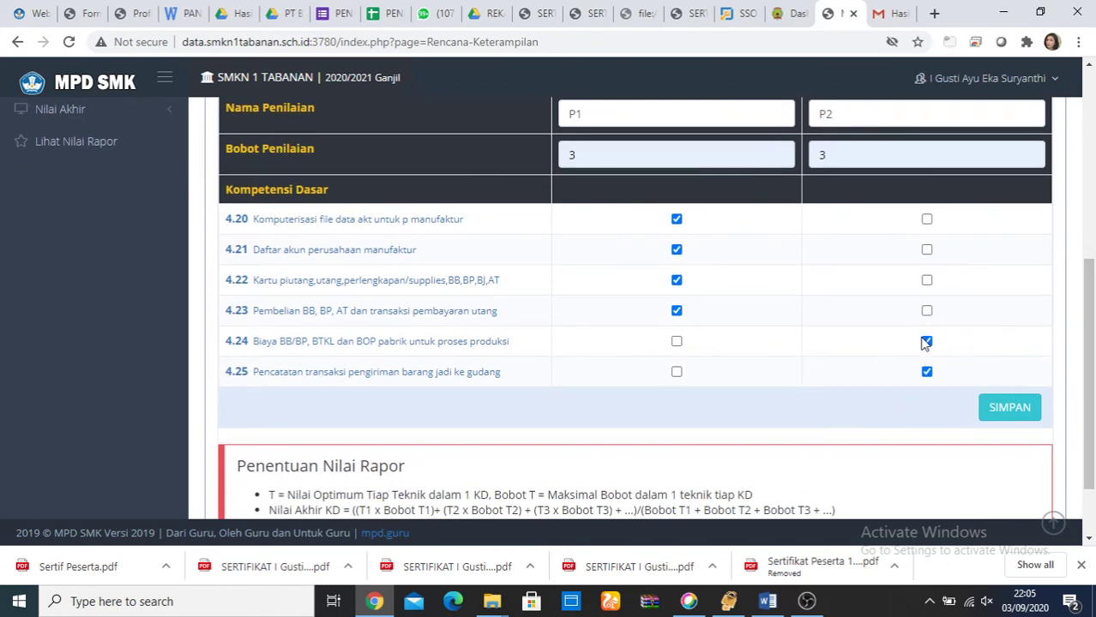
pyautogui.moveTo(1092, 257); pyautogui.dragTo(1091, 264)
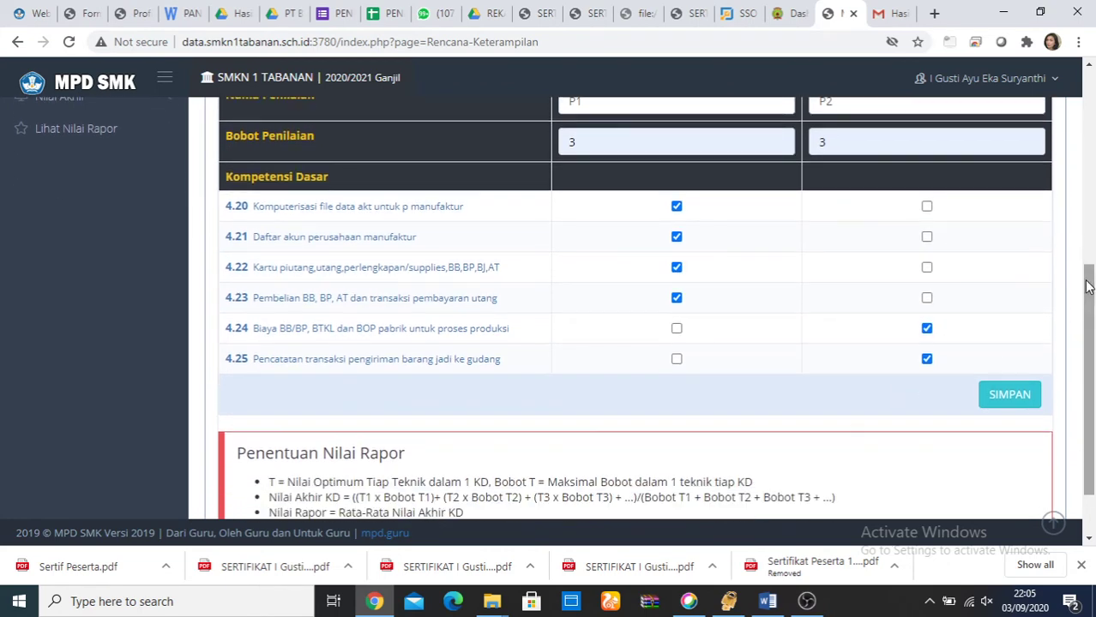
pyautogui.click(926, 207)
pyautogui.click(926, 238)
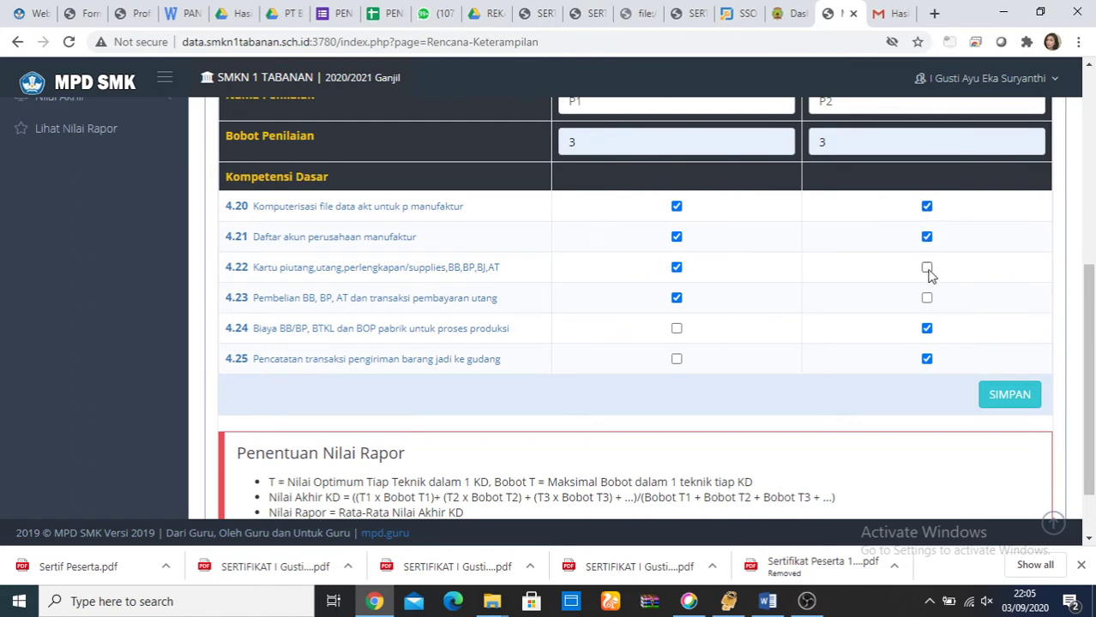
pyautogui.click(927, 298)
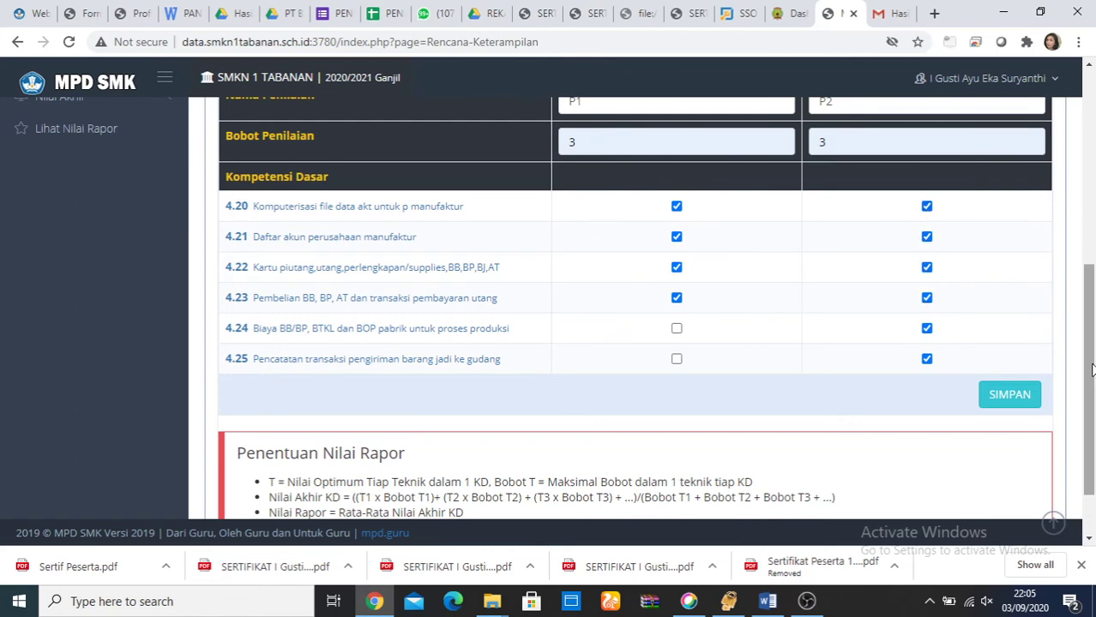
# Step: Save the skills assessment plan for class XII AKL 3 and accept the confirmations
pyautogui.moveTo(1091, 368); pyautogui.dragTo(1092, 416)
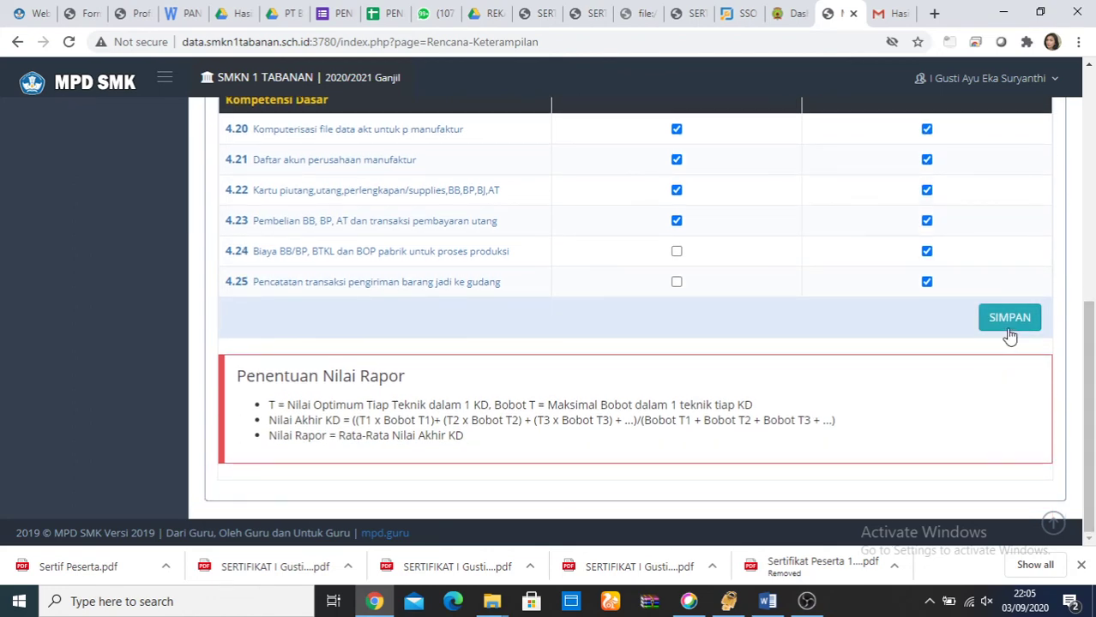
pyautogui.click(1009, 334)
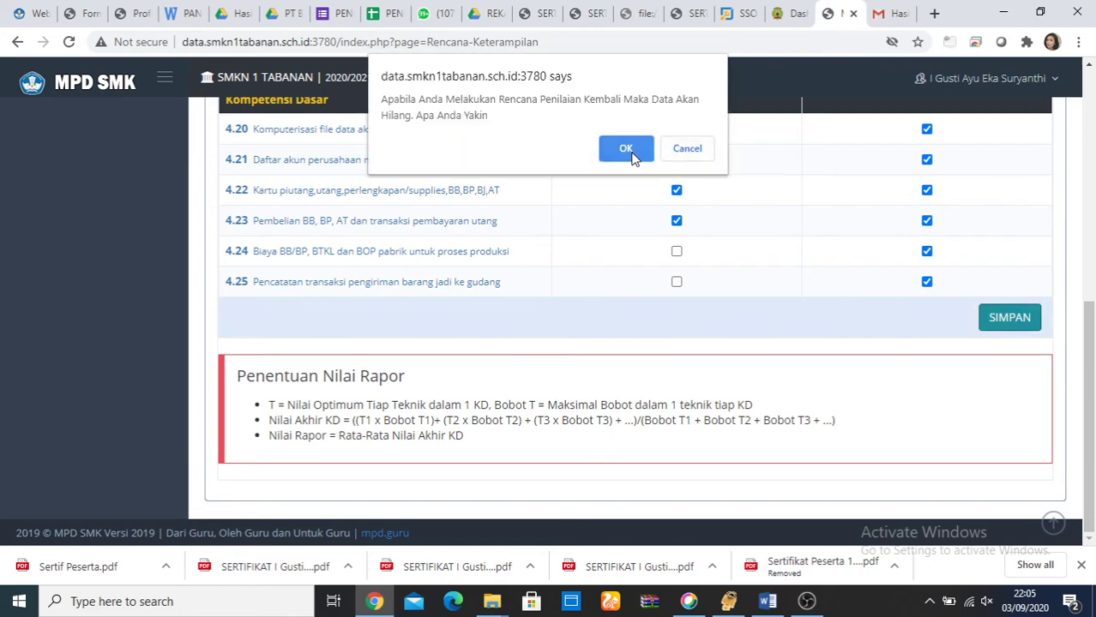
pyautogui.click(626, 151)
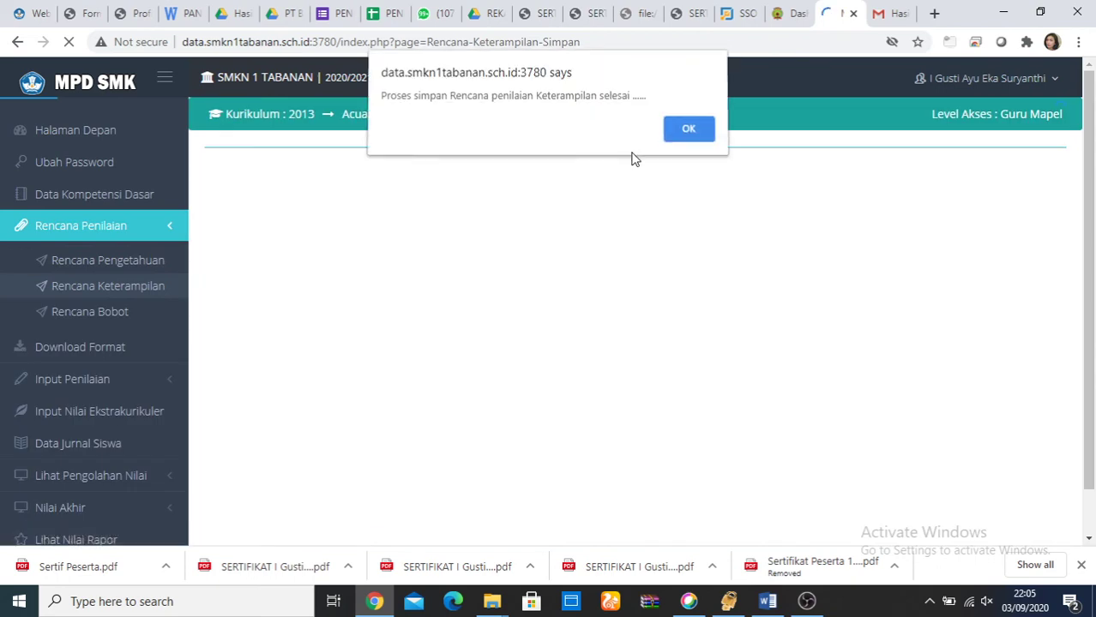
pyautogui.click(686, 129)
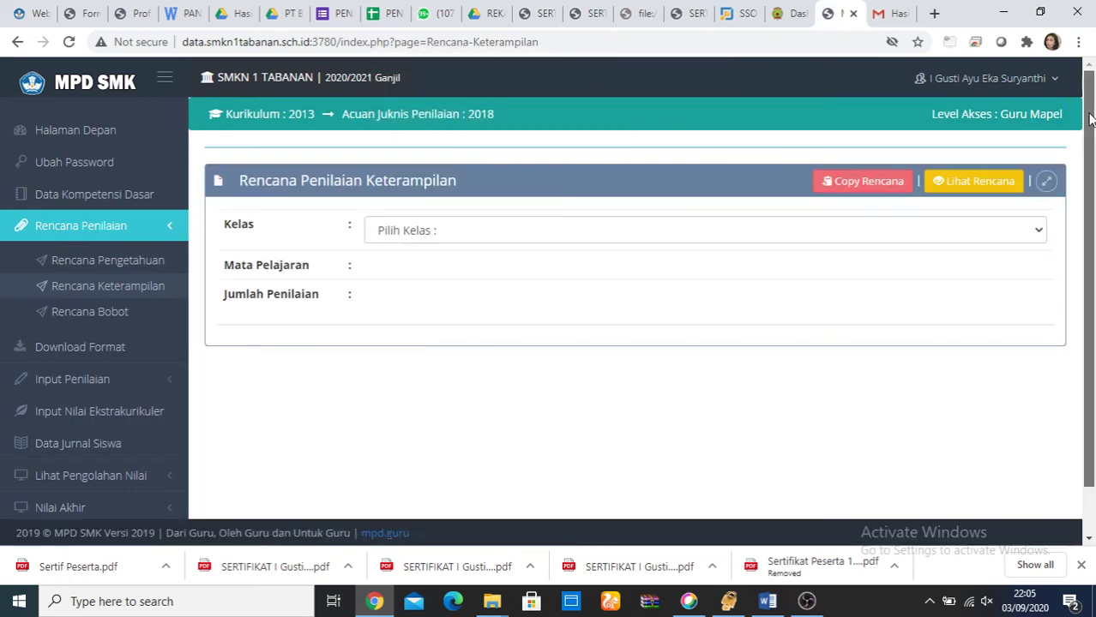
# Step: Copy the Komputer Akuntansi skills assessment plan from class XII AKL 3 to class XII AKL 4
pyautogui.click(875, 190)
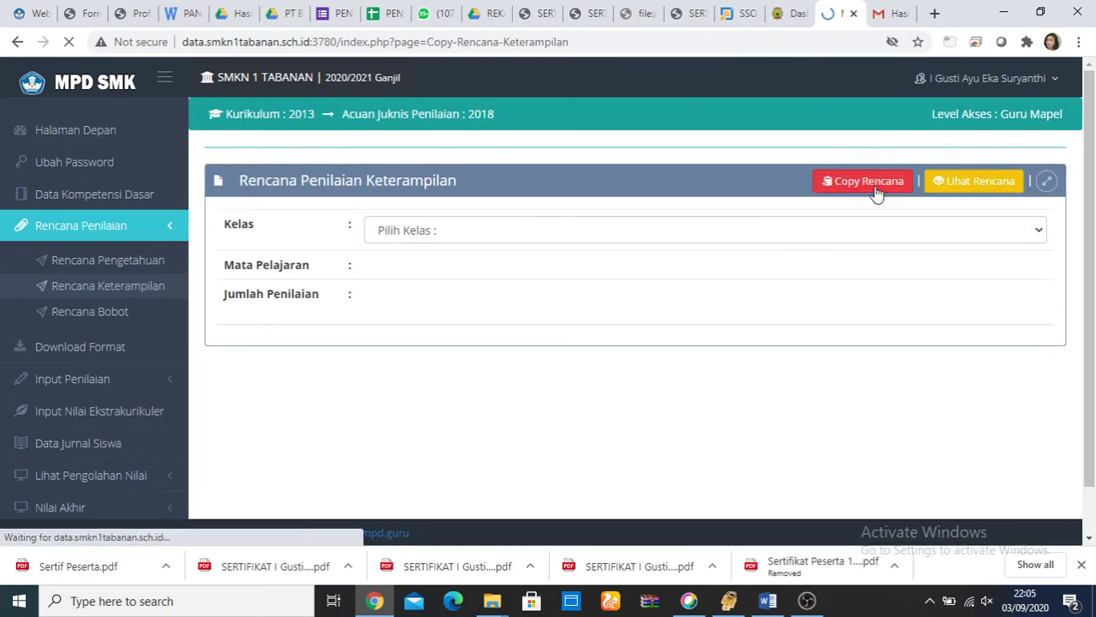
pyautogui.click(814, 237)
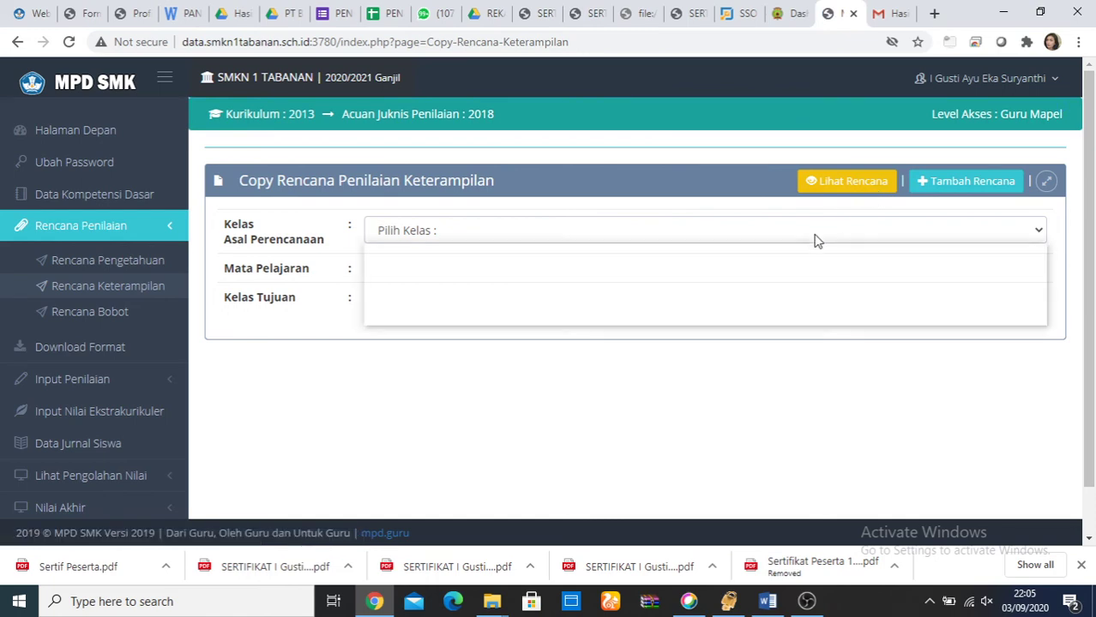
pyautogui.click(802, 286)
pyautogui.click(727, 278)
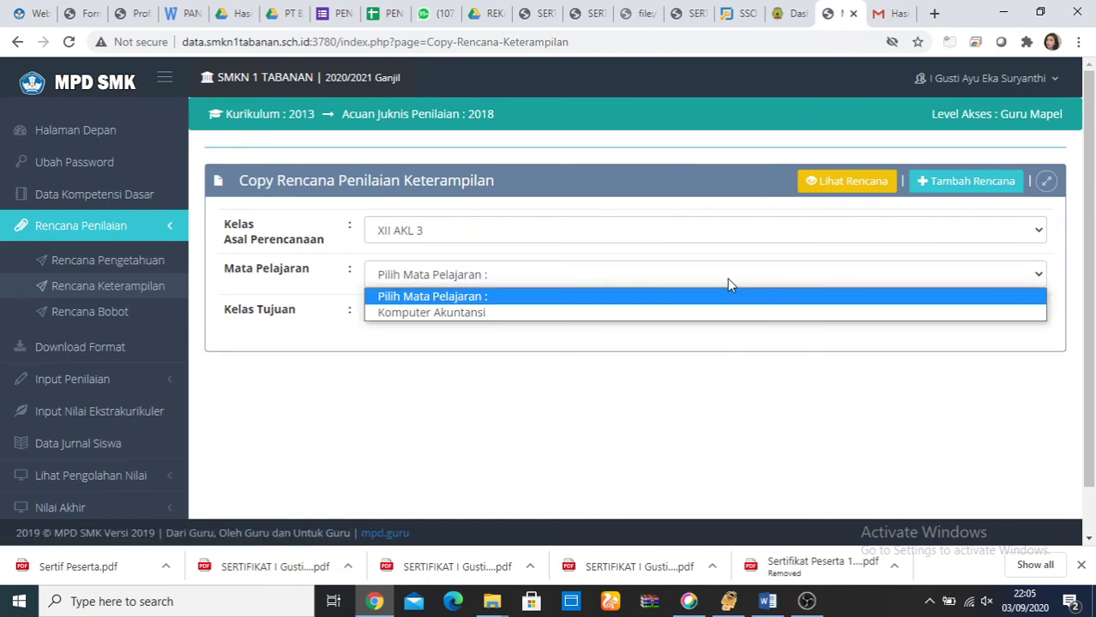
pyautogui.click(723, 313)
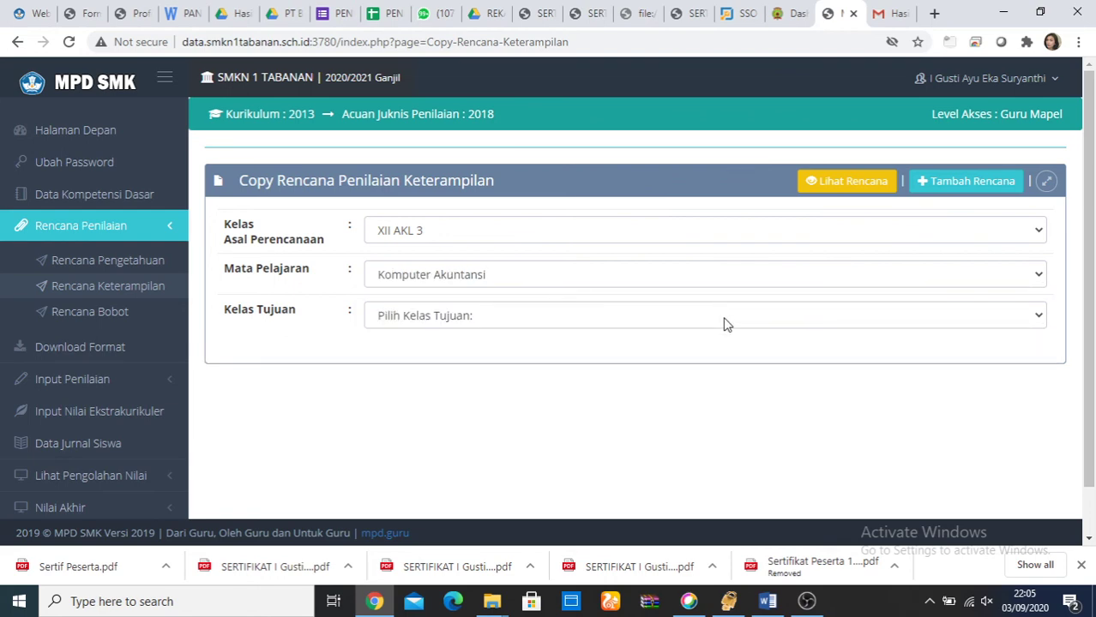
pyautogui.click(725, 319)
pyautogui.click(721, 354)
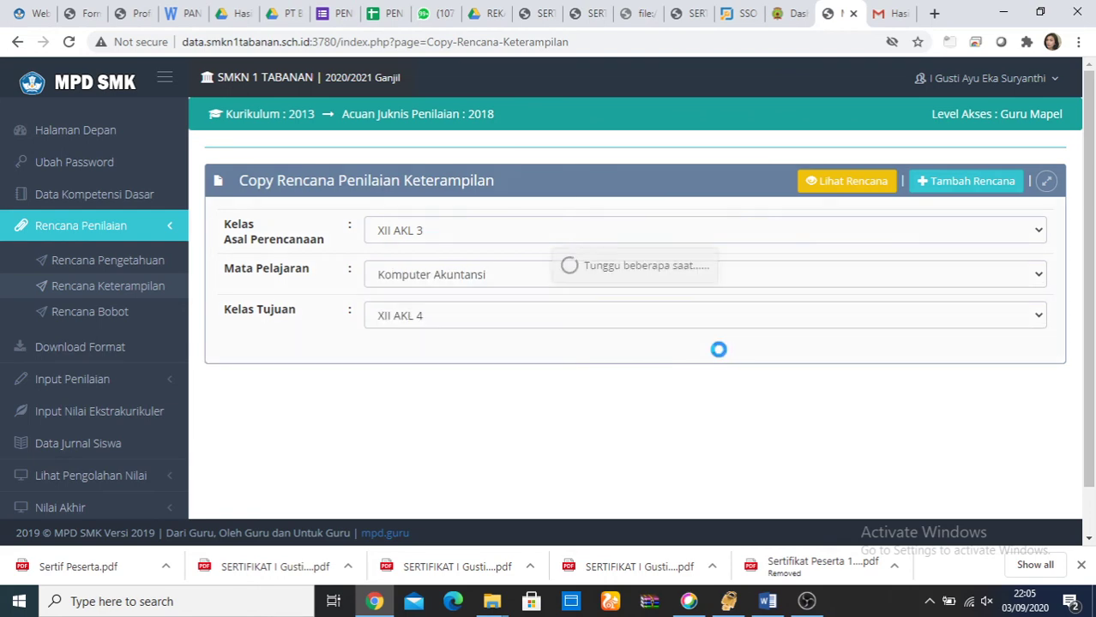
pyautogui.click(354, 378)
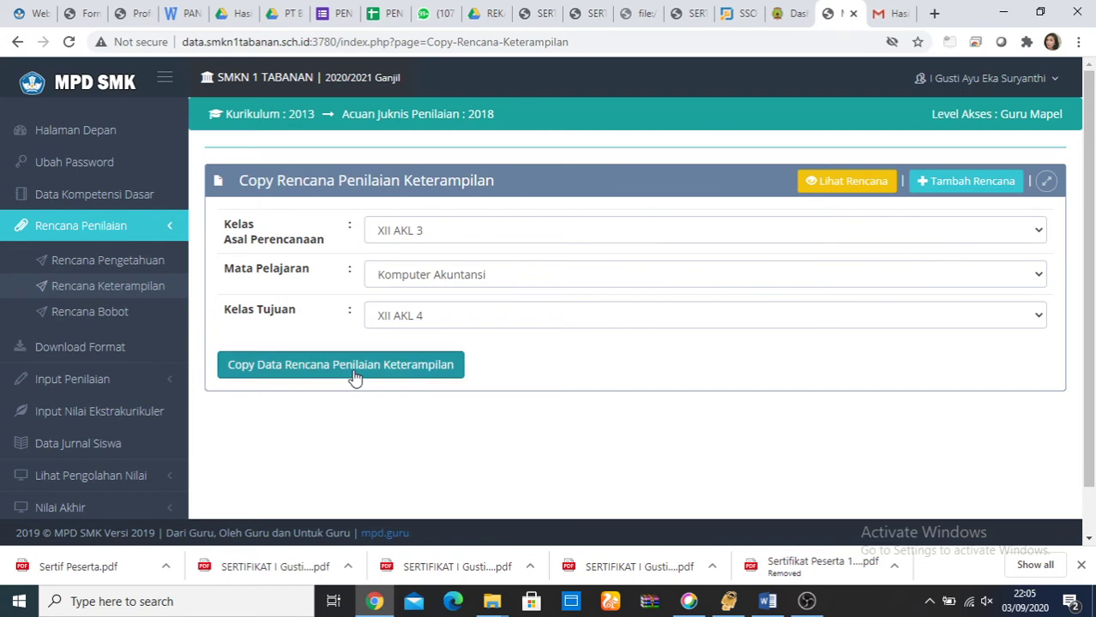
pyautogui.click(624, 151)
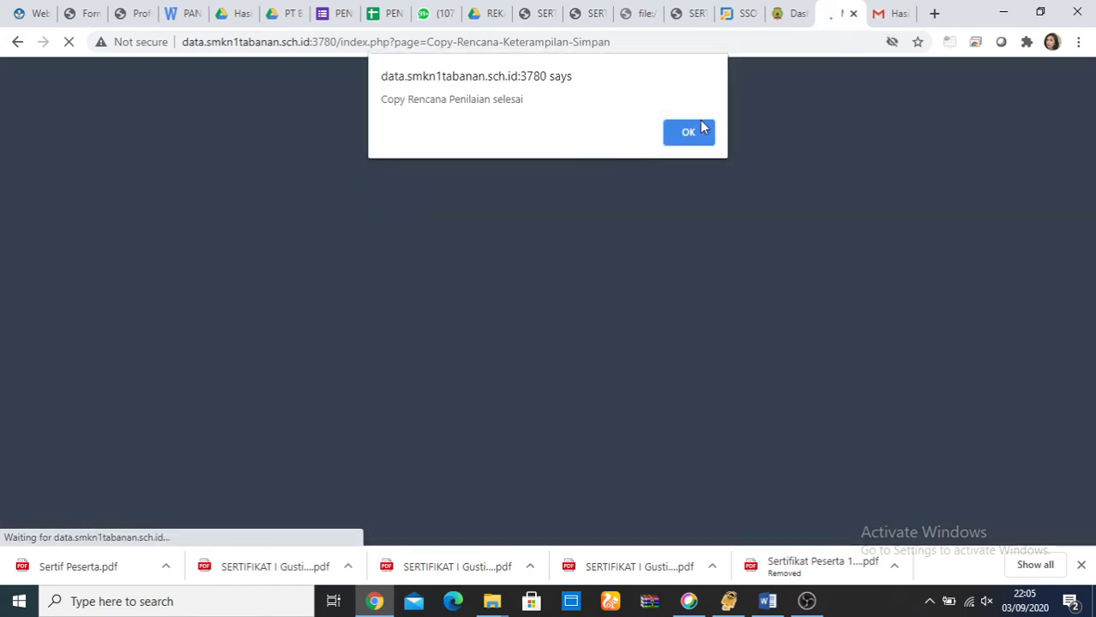
pyautogui.click(700, 132)
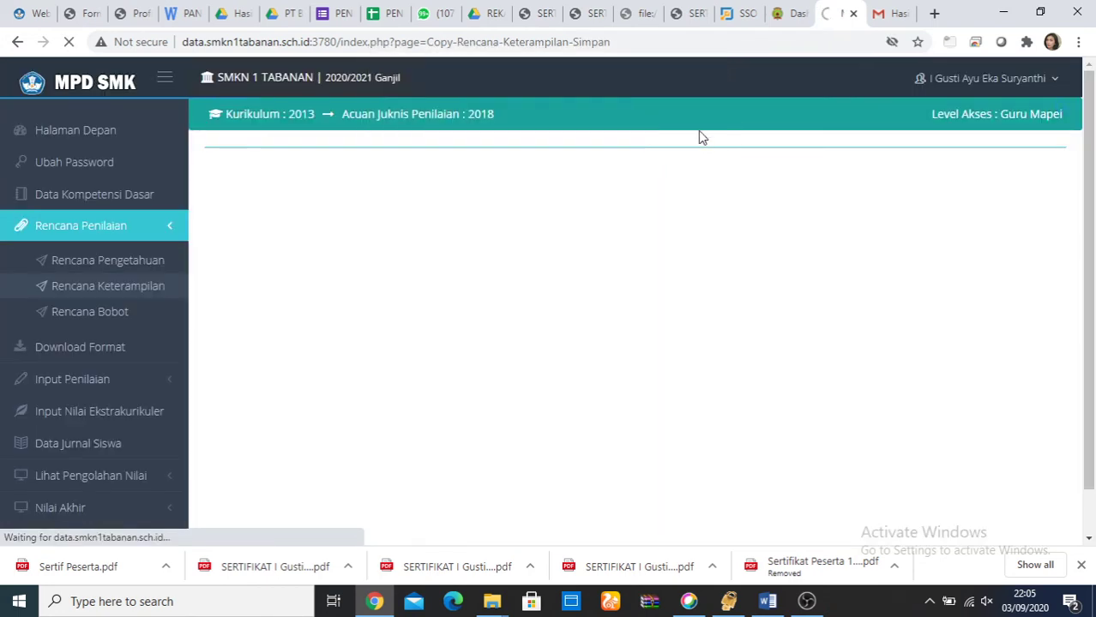
# Step: Copy the Komputer Akuntansi skills assessment plan from class XII AKL 3 to class XII AKL 5
pyautogui.click(635, 230)
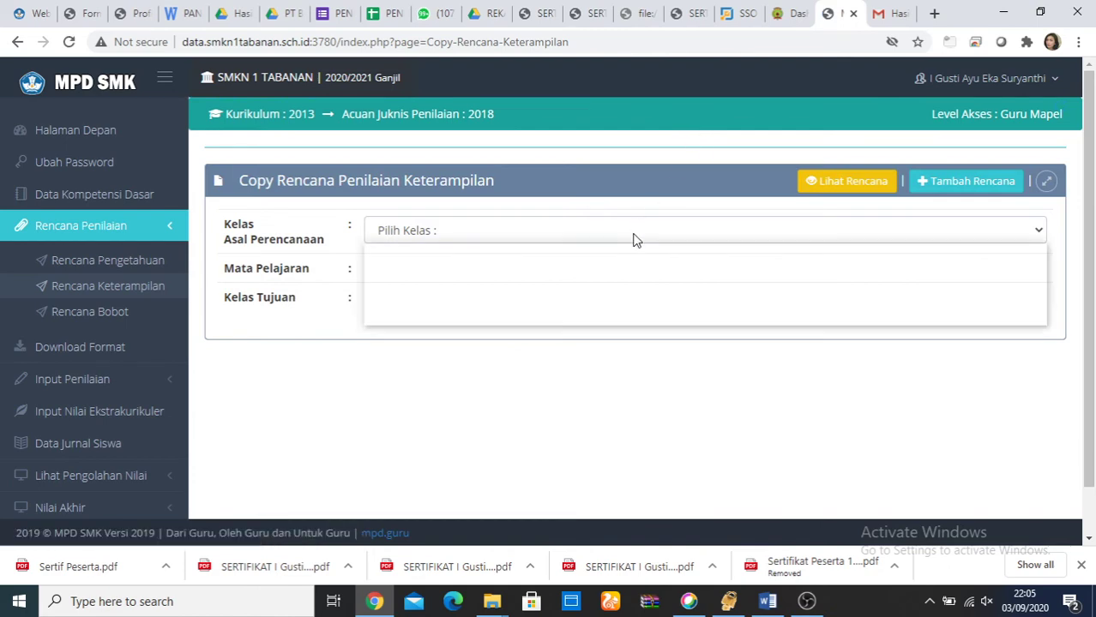
pyautogui.click(625, 286)
pyautogui.click(615, 282)
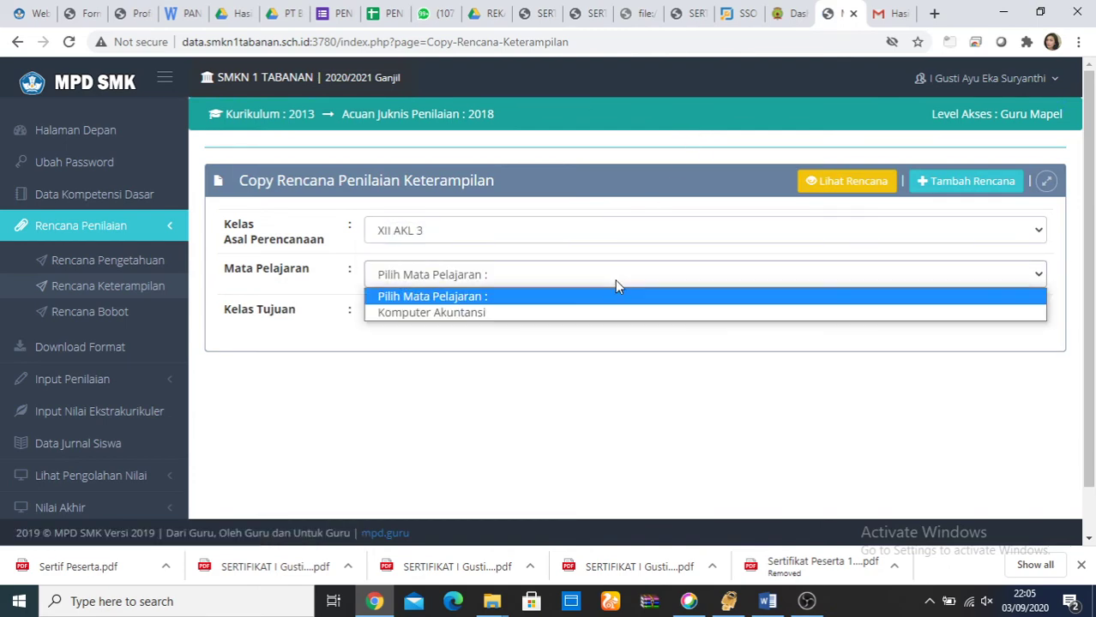
pyautogui.click(607, 314)
pyautogui.click(607, 317)
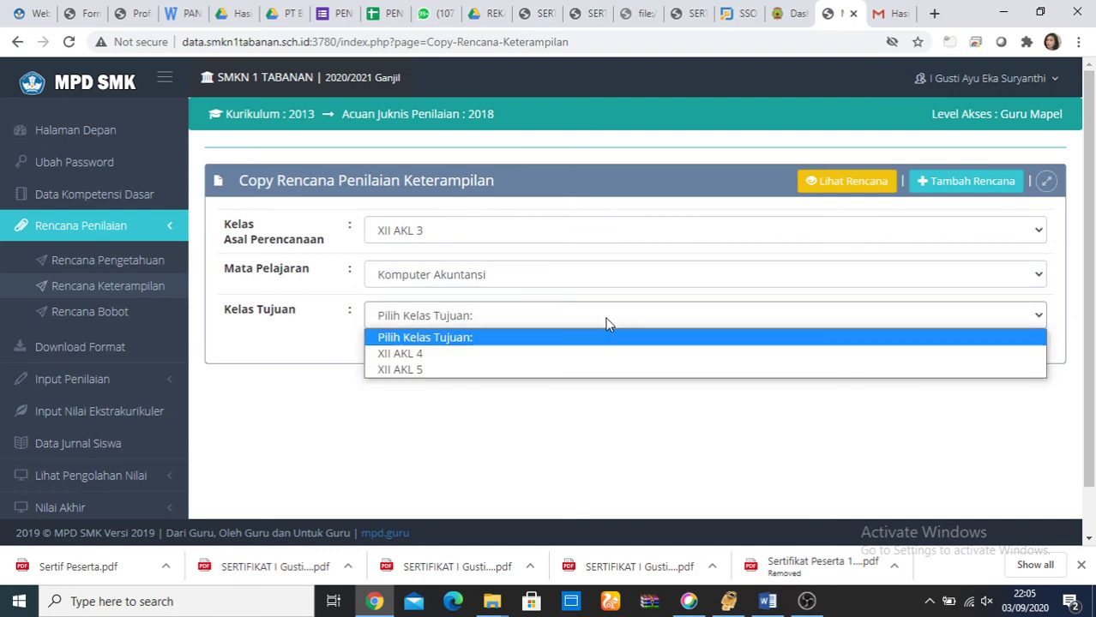
pyautogui.click(600, 369)
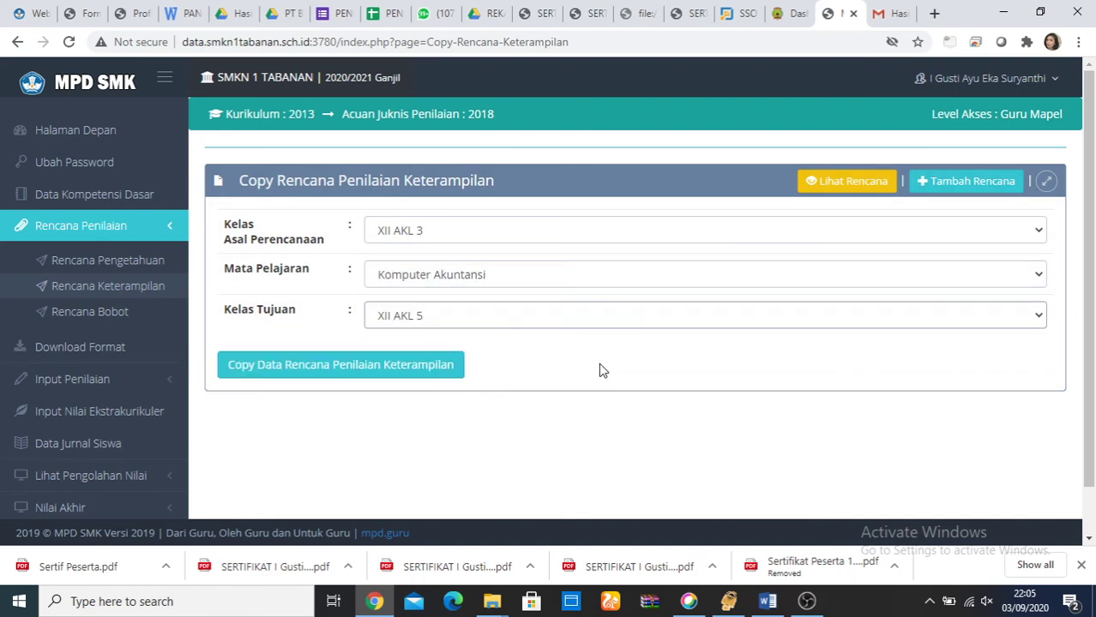
pyautogui.click(332, 374)
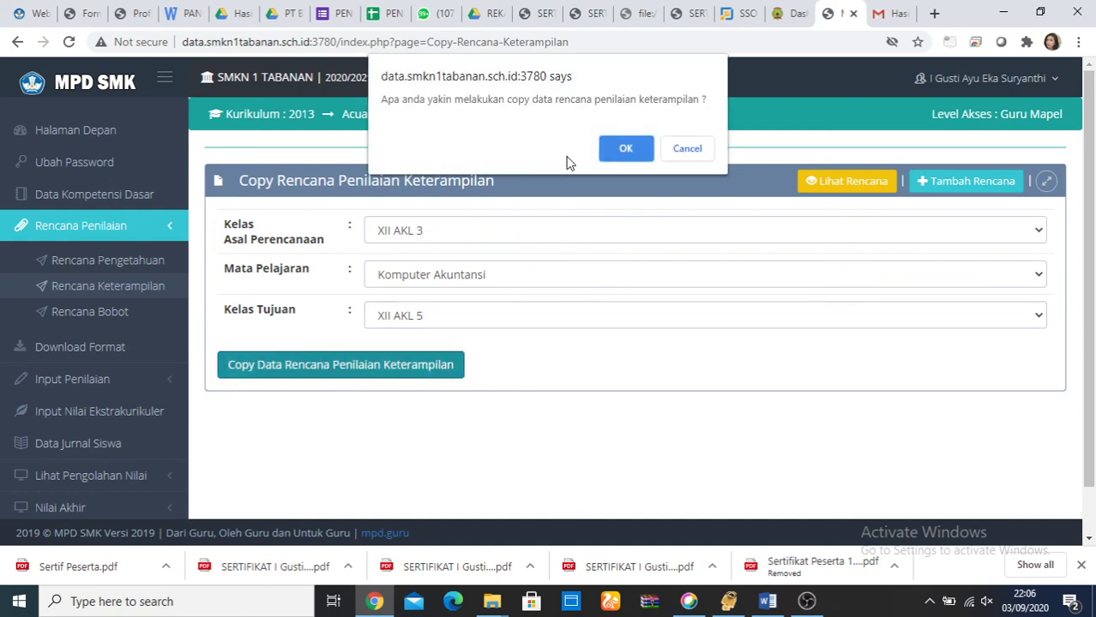
pyautogui.click(623, 149)
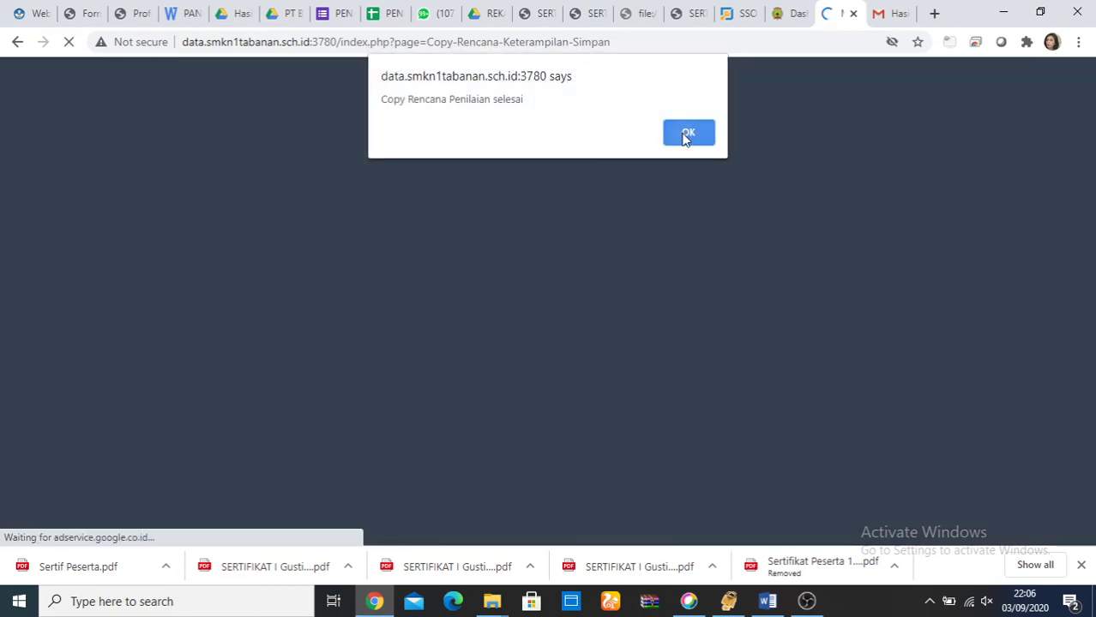
pyautogui.click(686, 136)
# Step: Save a weight plan (Rencana Bobot) for class XII AKL 3, subject Komputer Akuntansi, with knowledge and skills weights of 1 each
pyautogui.click(84, 315)
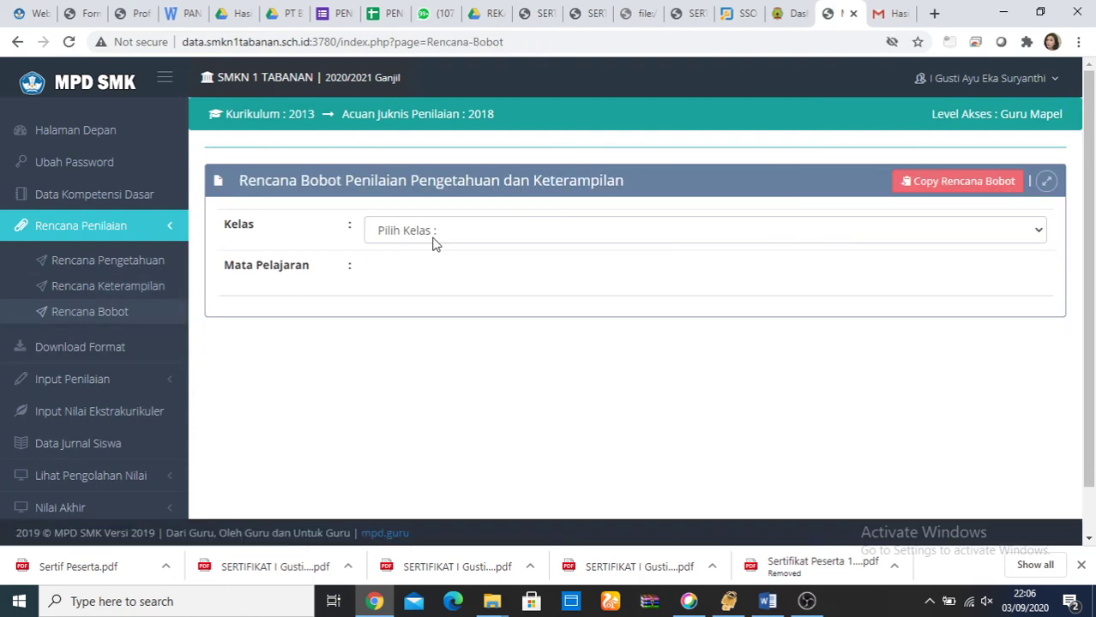
pyautogui.click(433, 243)
pyautogui.click(446, 284)
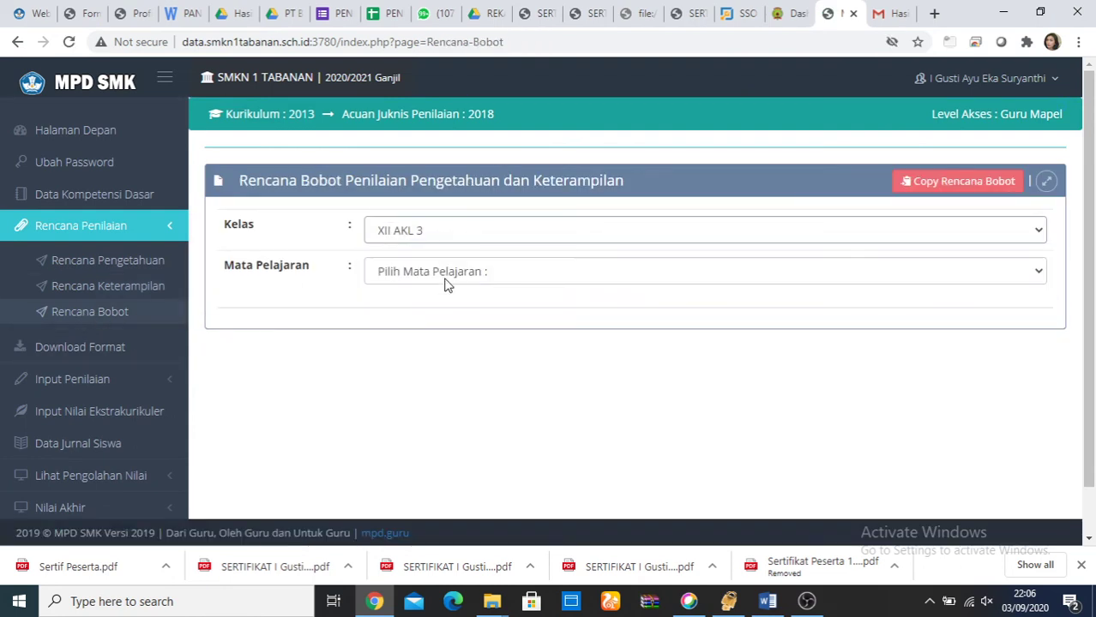
pyautogui.click(449, 278)
pyautogui.click(452, 302)
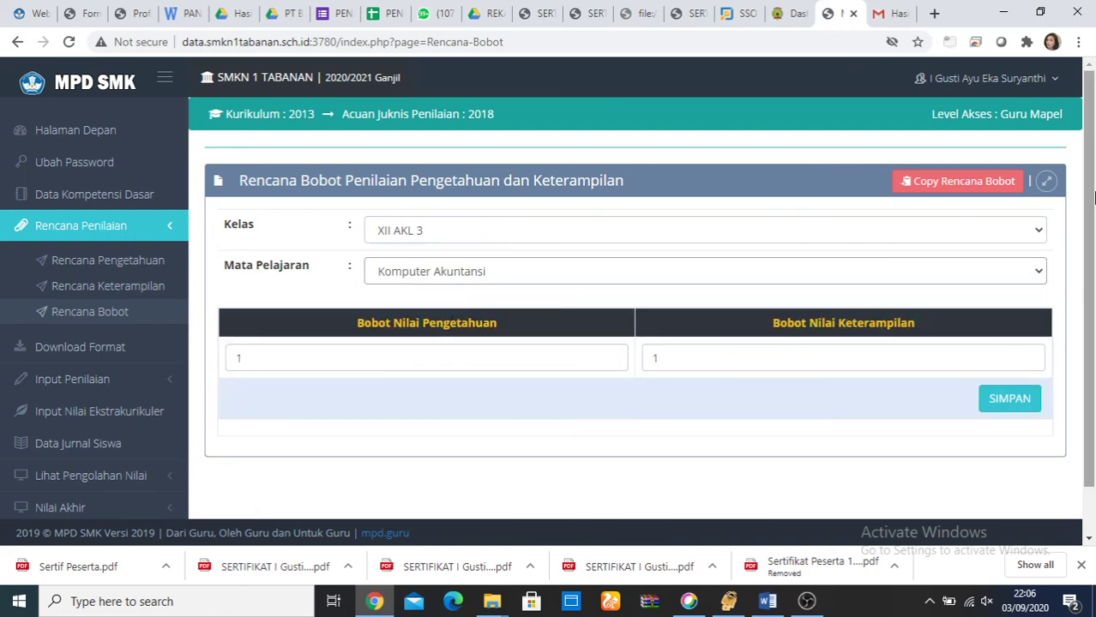
pyautogui.moveTo(1089, 199)
pyautogui.mouseDown()
pyautogui.moveTo(1089, 259)
pyautogui.moveTo(1083, 185)
pyautogui.mouseUp()
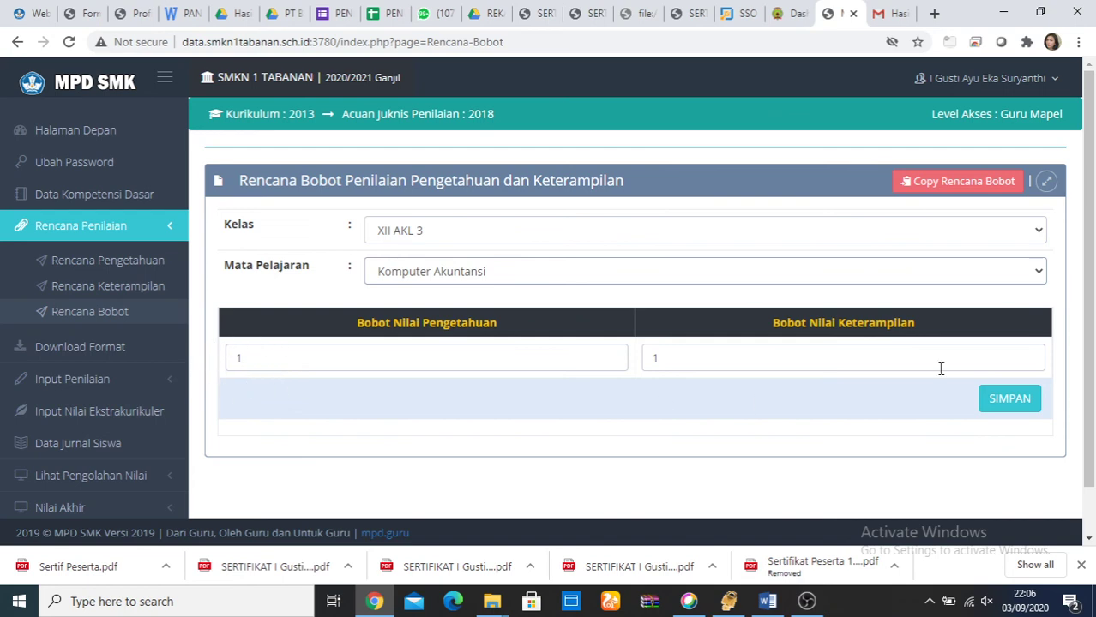
pyautogui.click(1007, 401)
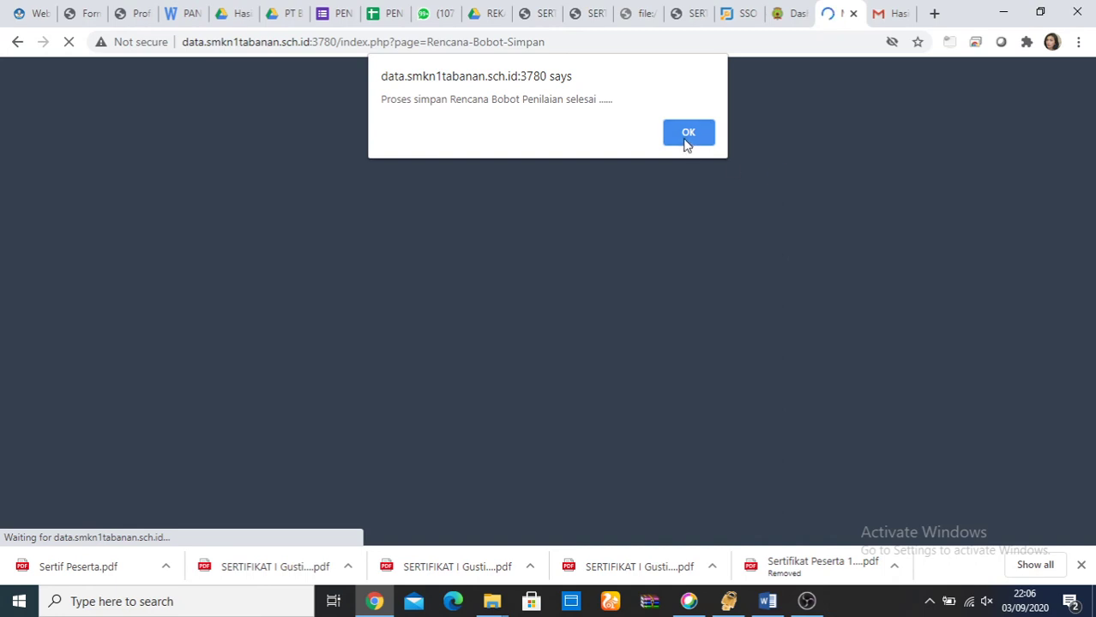
pyautogui.click(678, 131)
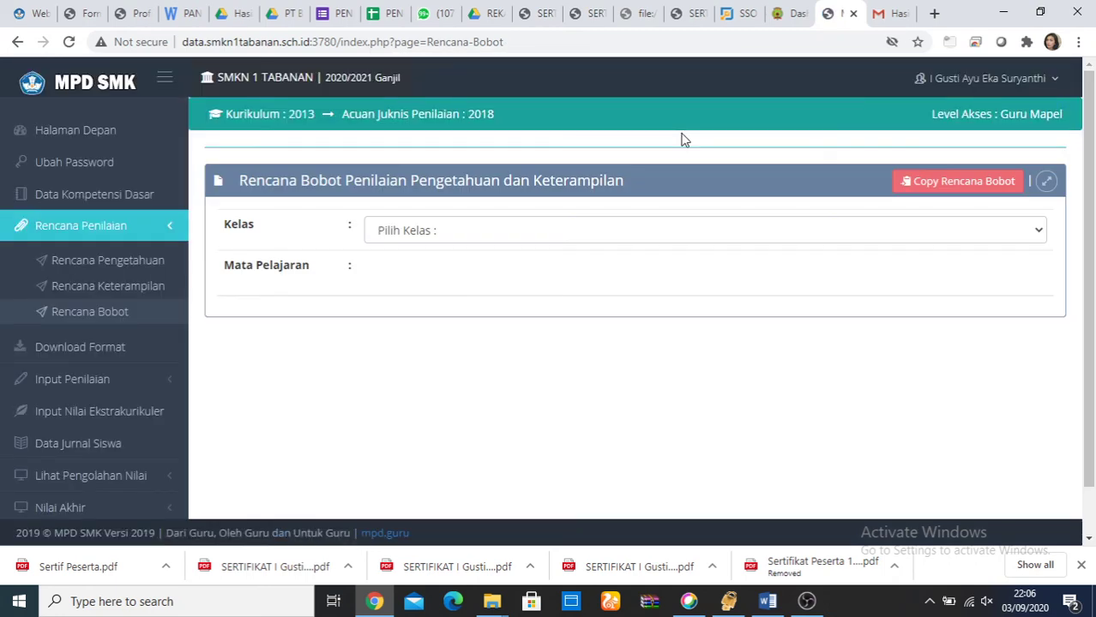
# Step: Copy the Komputer Akuntansi weight plan from class XII AKL 3 to class XII AKL 4
pyautogui.click(968, 186)
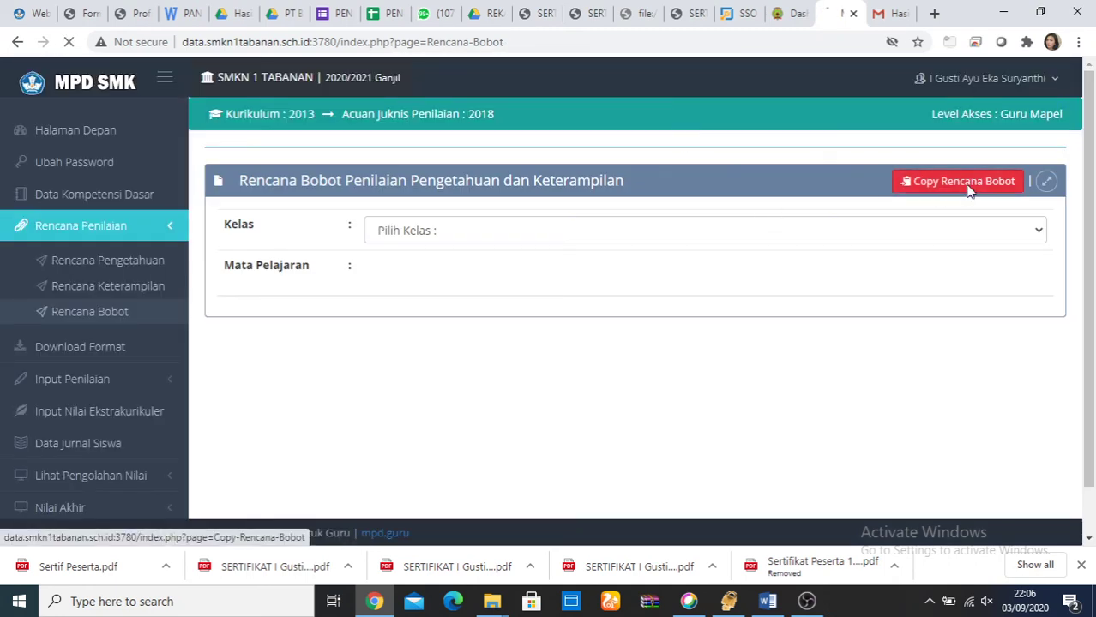
pyautogui.click(716, 232)
pyautogui.click(706, 286)
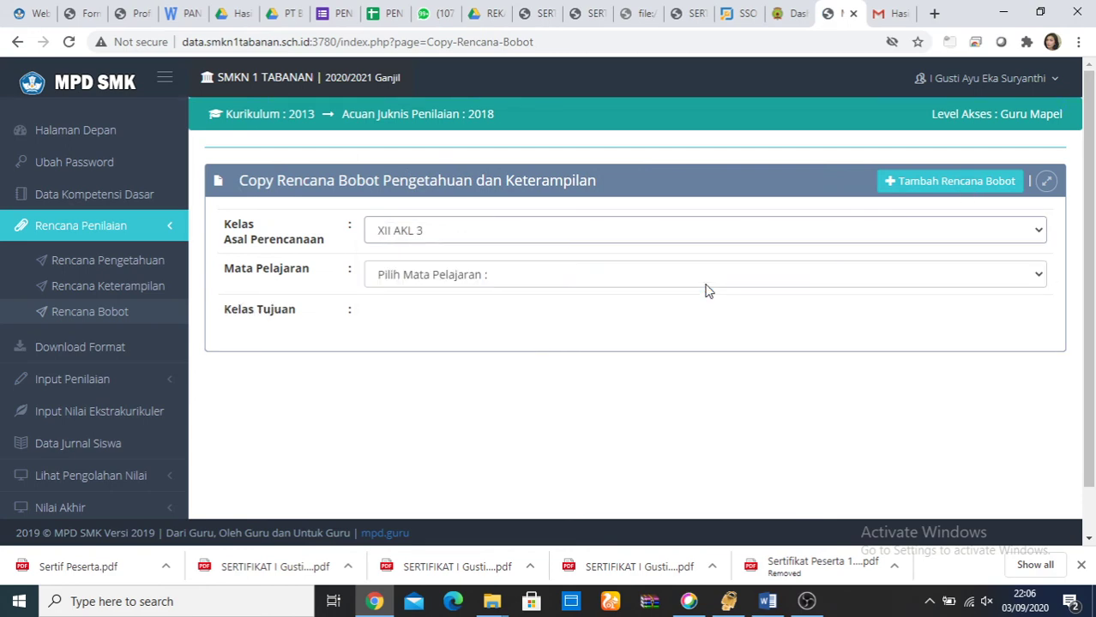
pyautogui.click(707, 281)
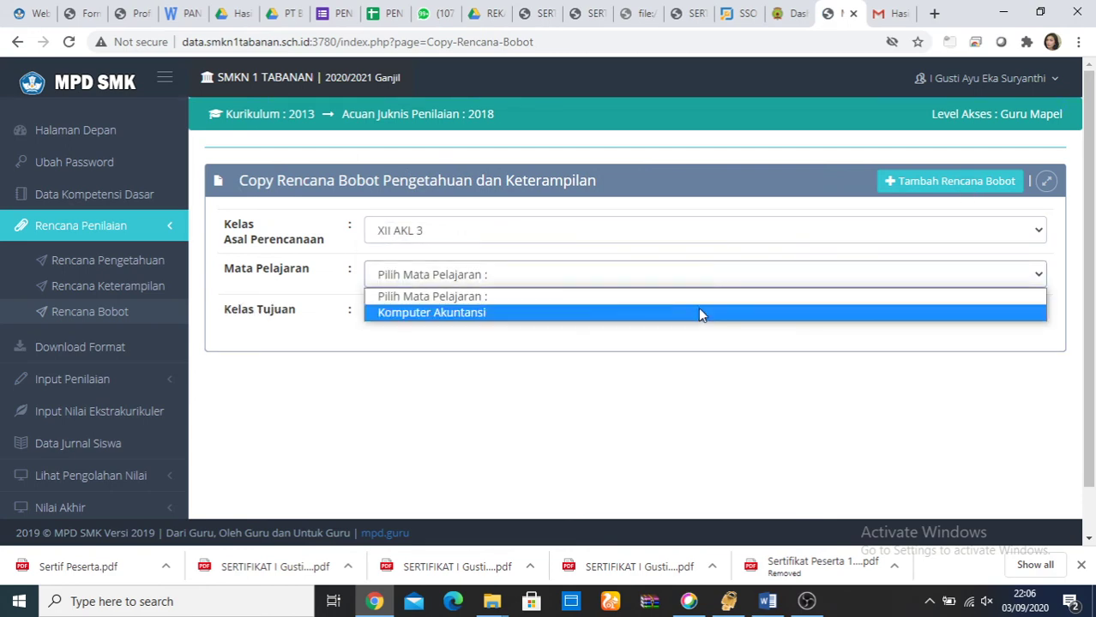
pyautogui.click(698, 313)
pyautogui.click(691, 316)
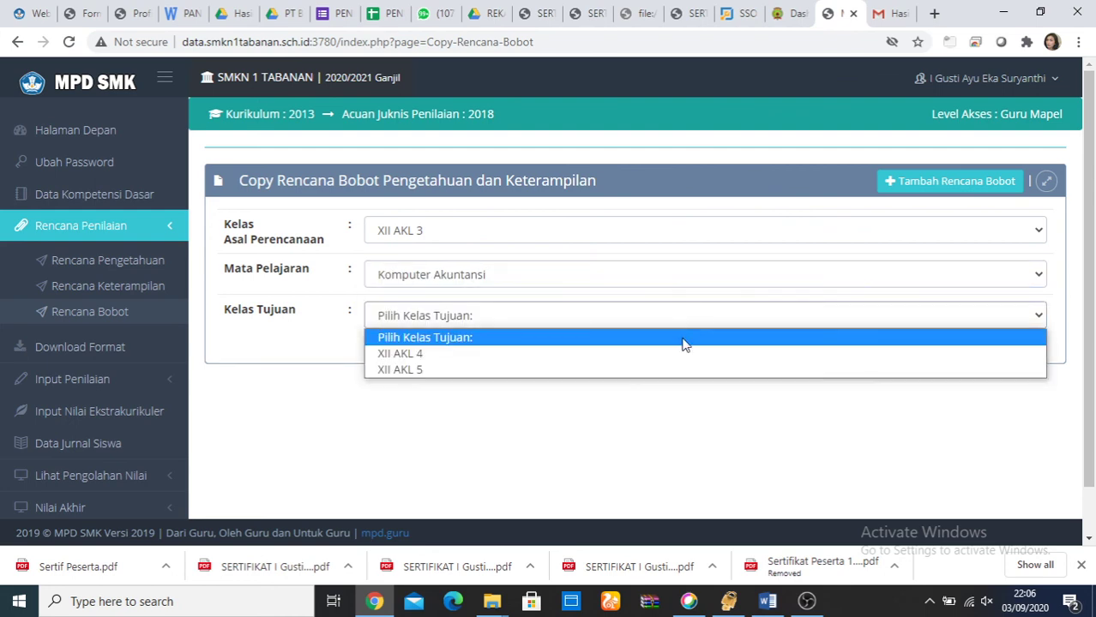
pyautogui.click(683, 354)
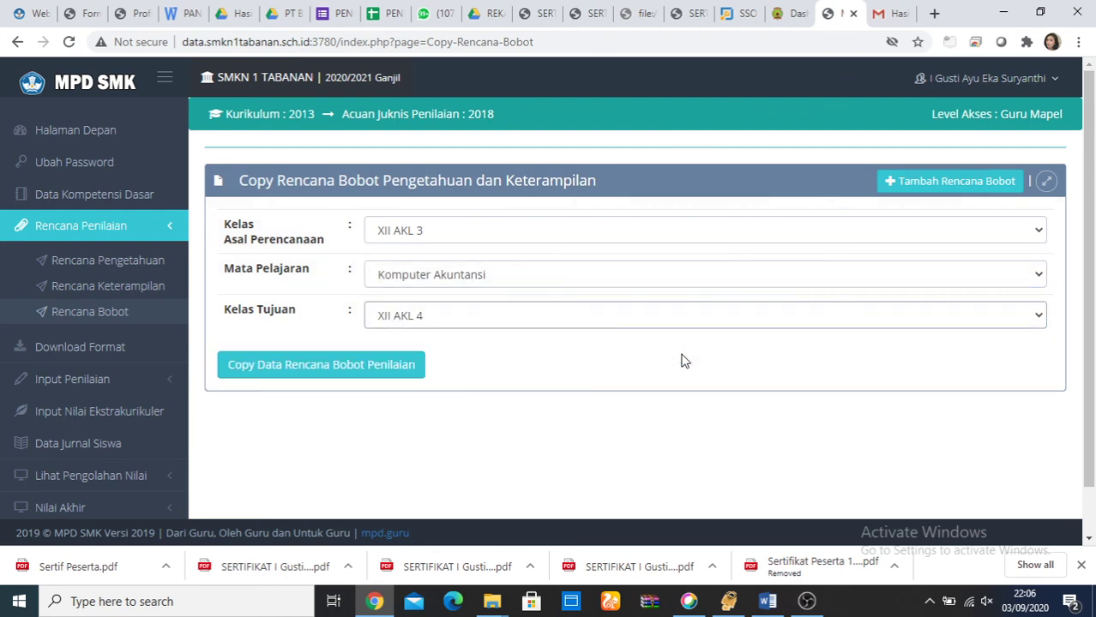
pyautogui.click(371, 366)
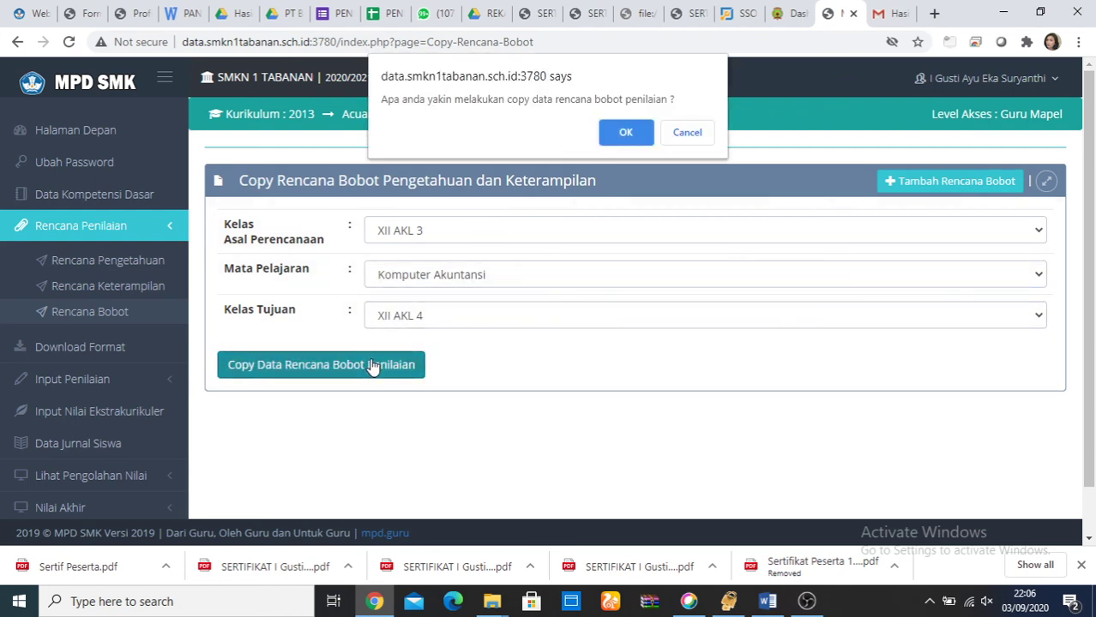
pyautogui.click(611, 129)
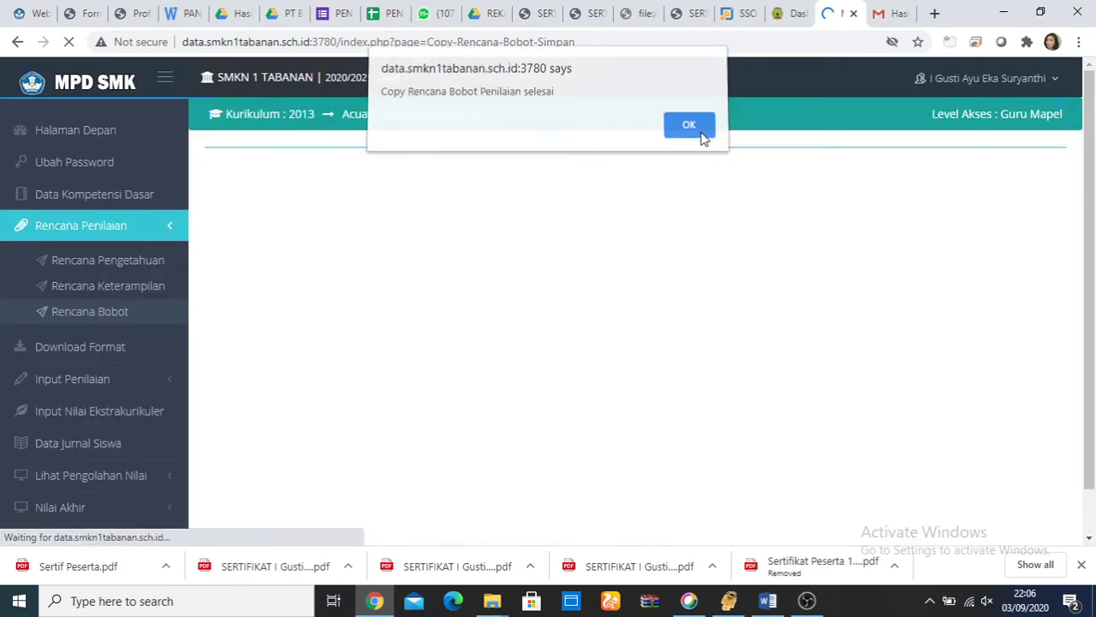
# Step: Copy the Komputer Akuntansi weight plan from class XII AKL 3 to class XII AKL 5
pyautogui.click(699, 132)
pyautogui.click(649, 225)
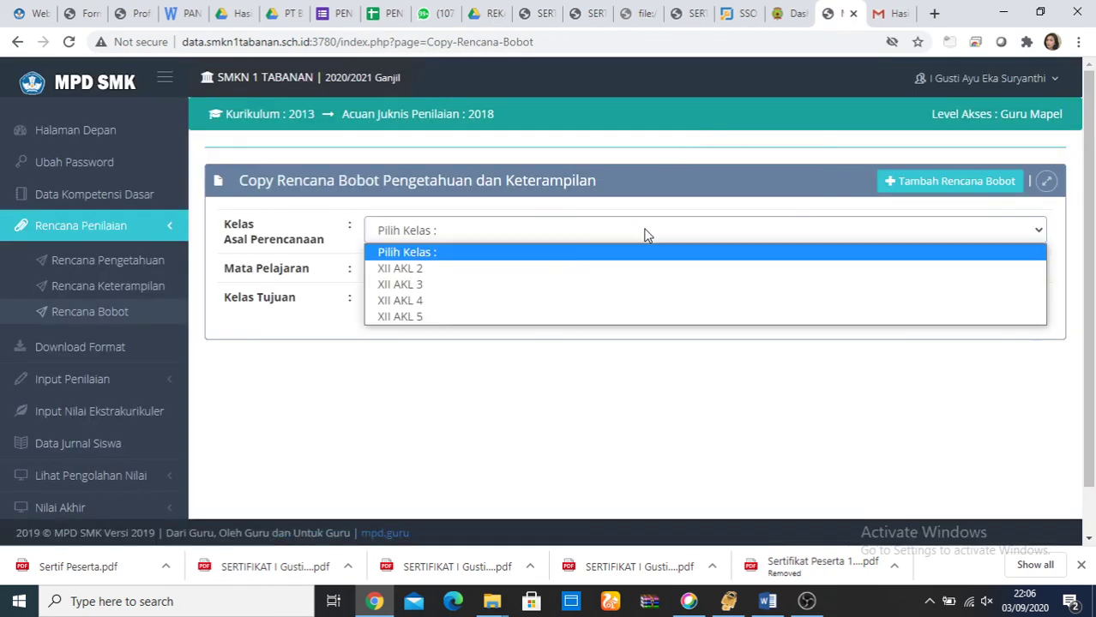
pyautogui.click(626, 297)
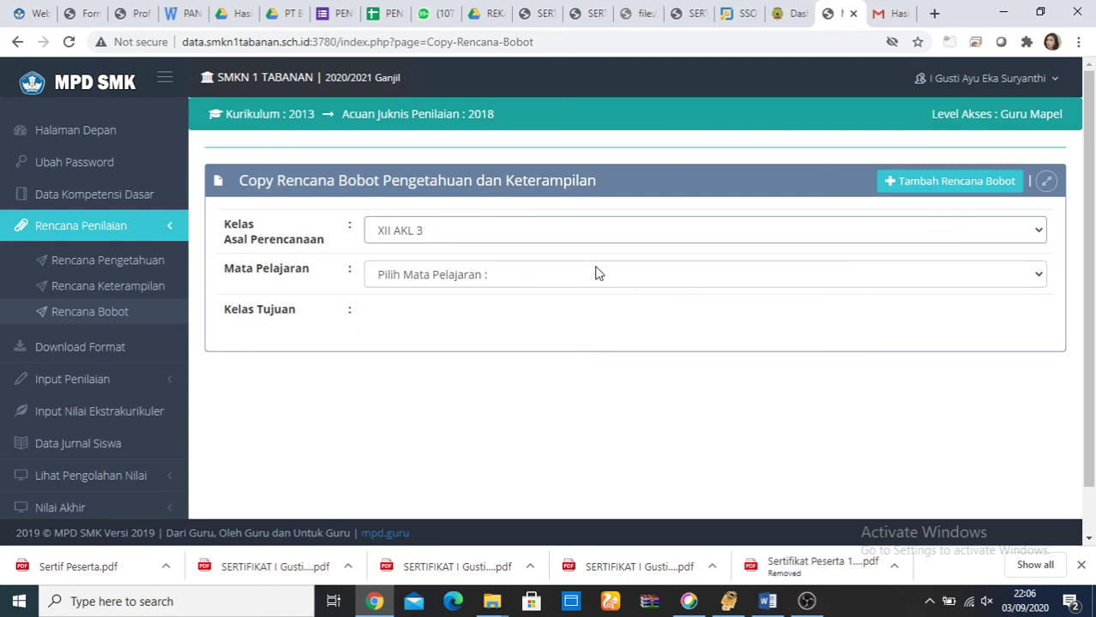
pyautogui.click(594, 272)
pyautogui.click(589, 312)
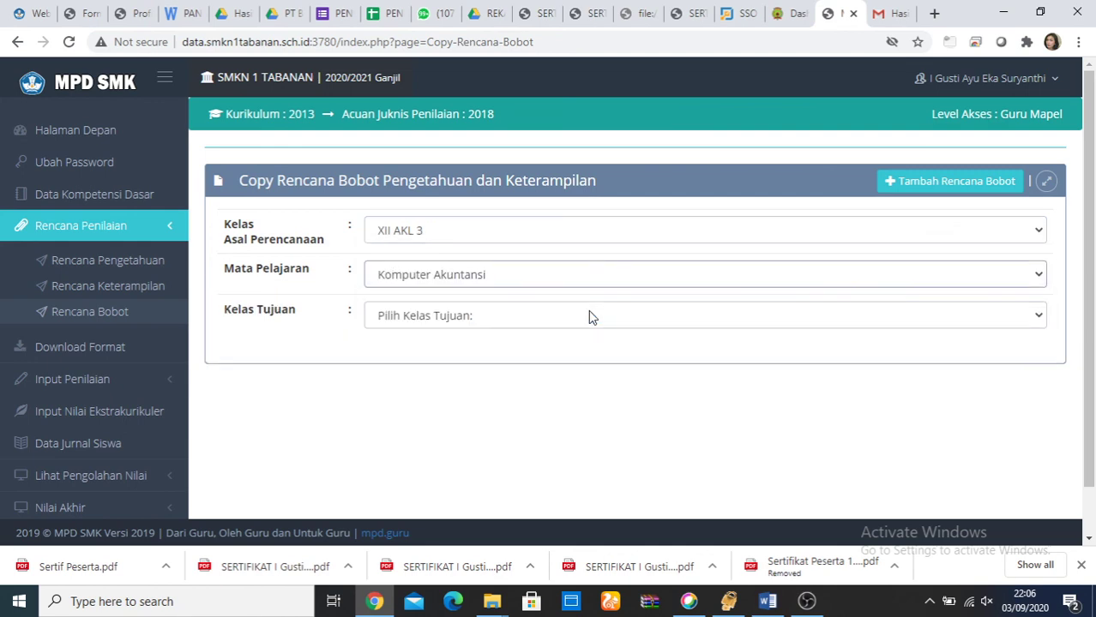
pyautogui.click(587, 317)
pyautogui.click(567, 376)
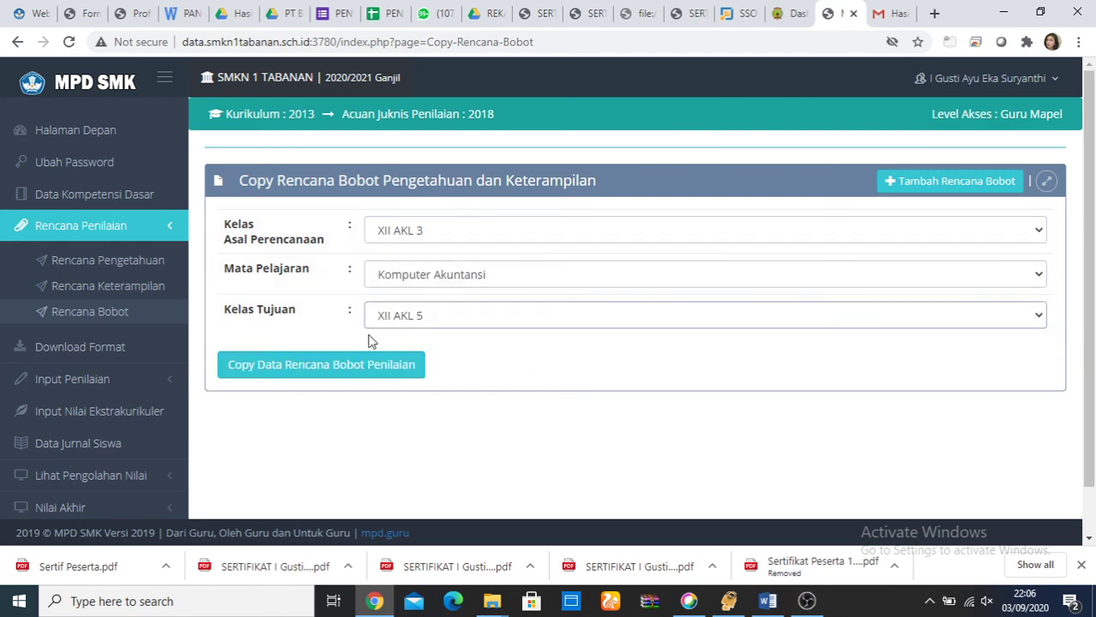
pyautogui.click(373, 364)
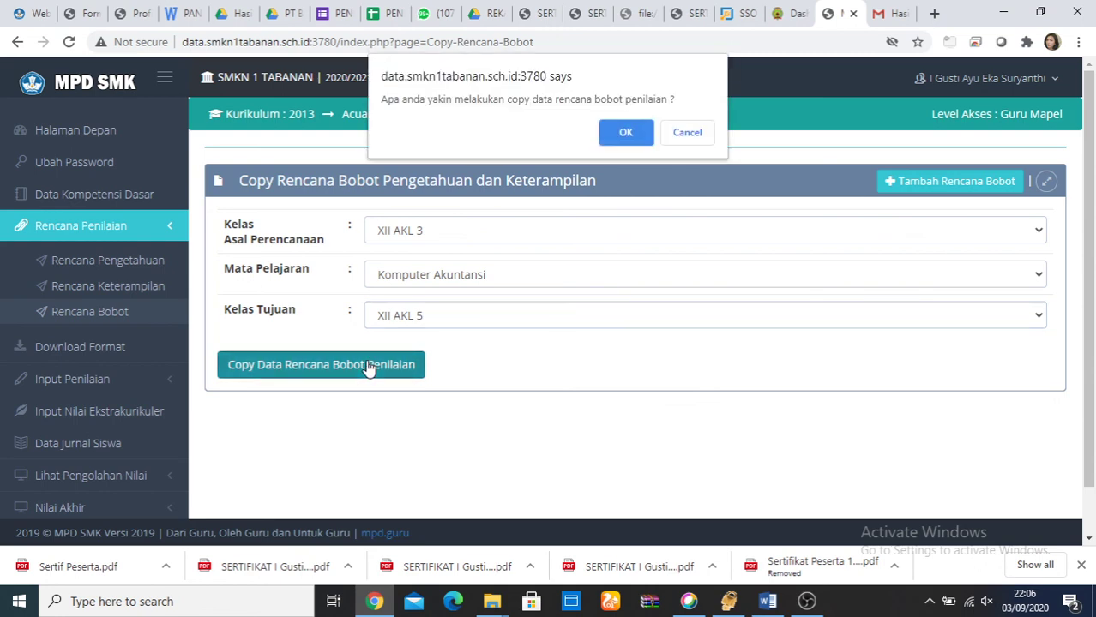
pyautogui.click(610, 126)
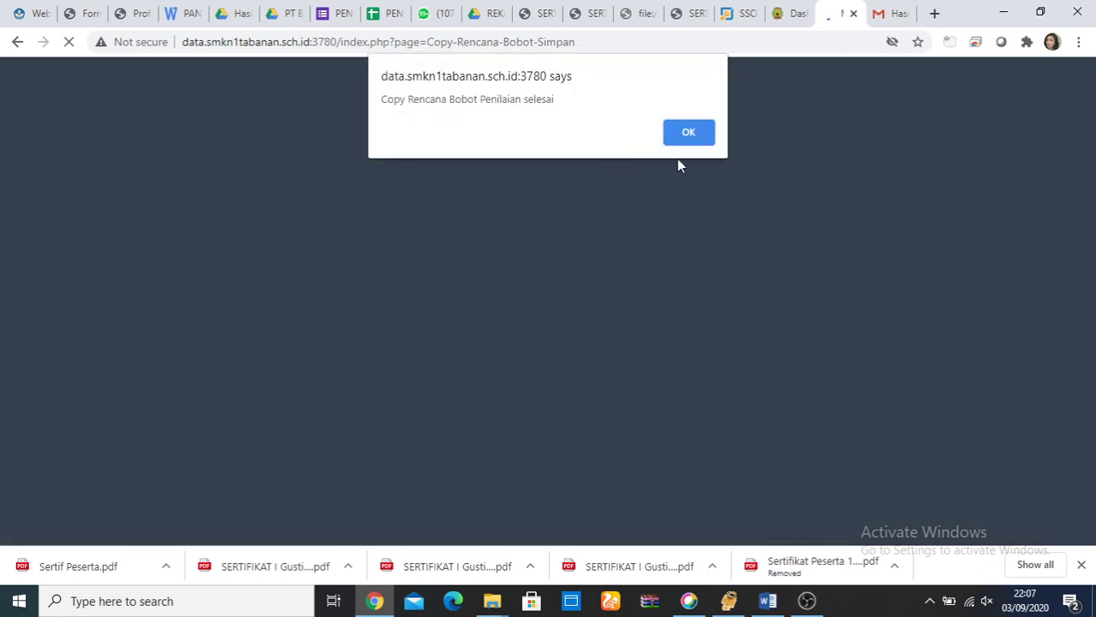
pyautogui.click(684, 135)
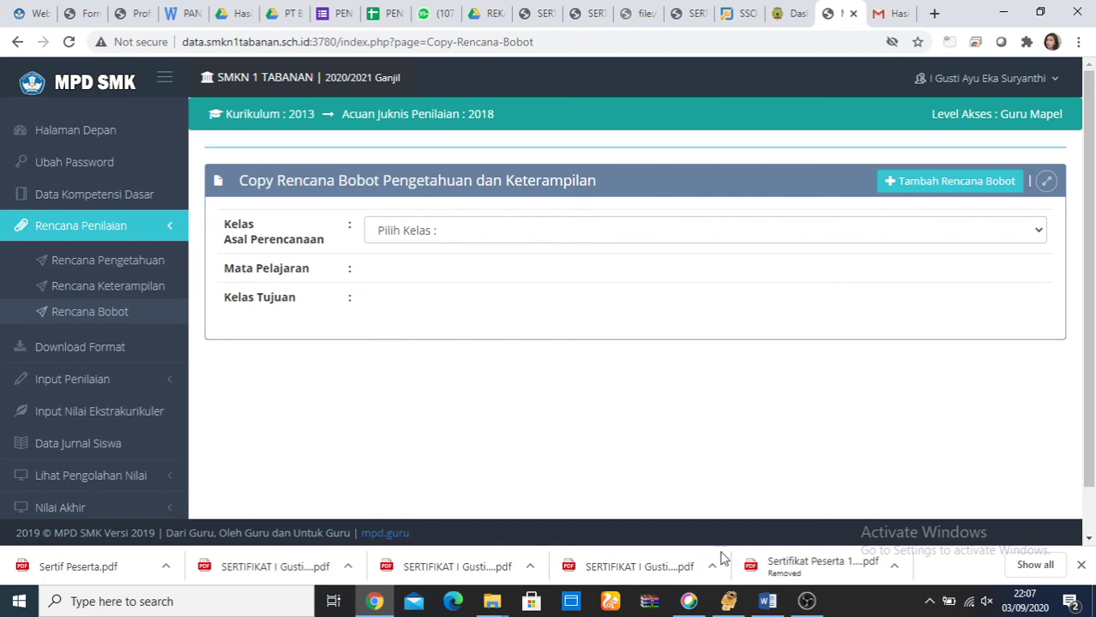
pyautogui.click(807, 601)
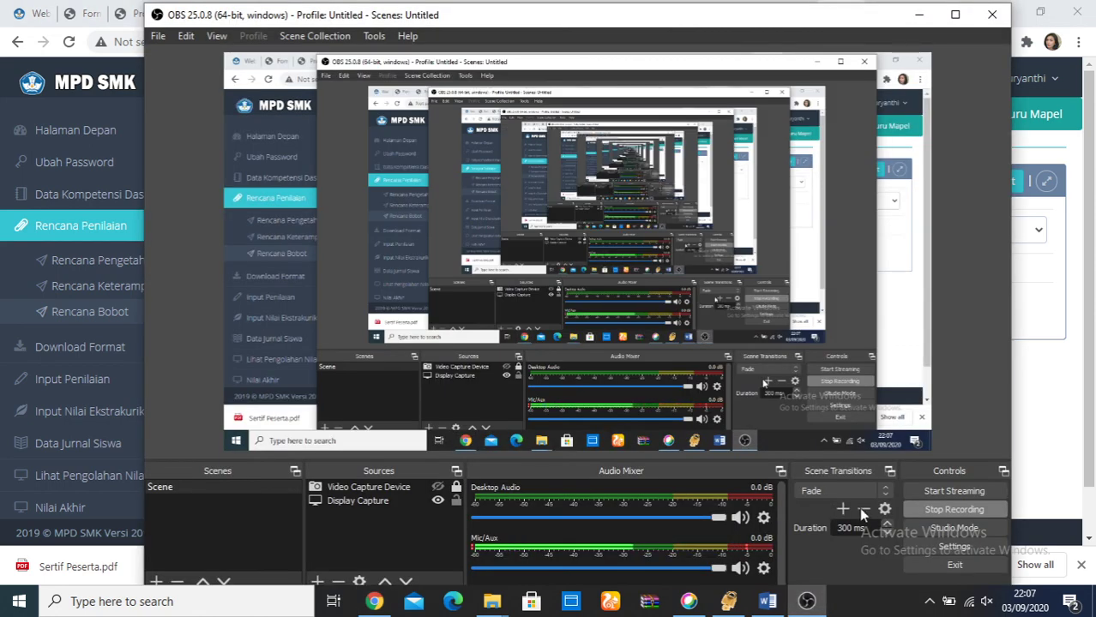